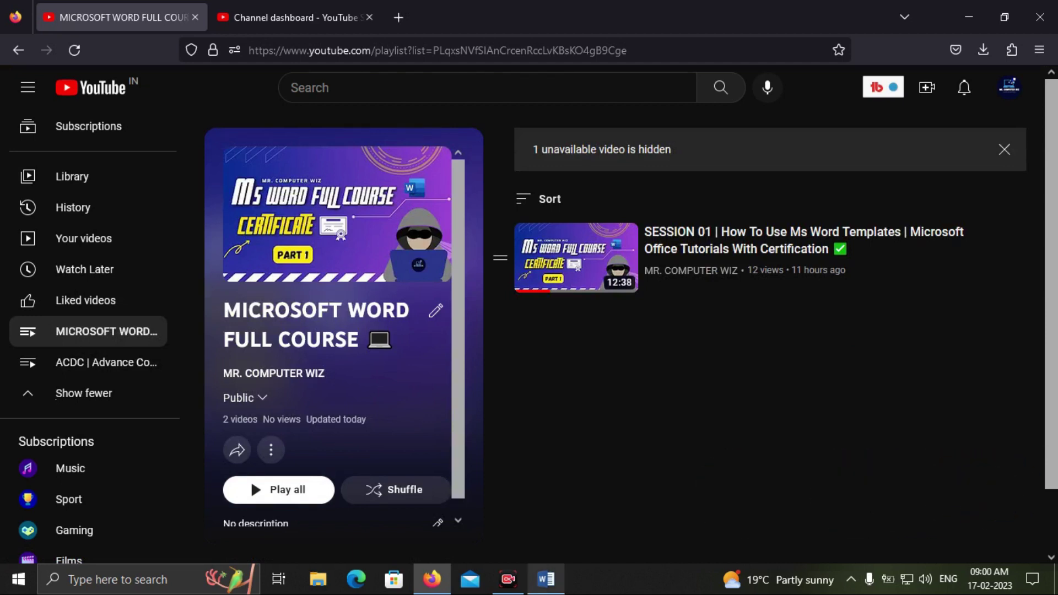
- Switch to Word, create a blank document and start the screen magnifier
left_click(546, 579)
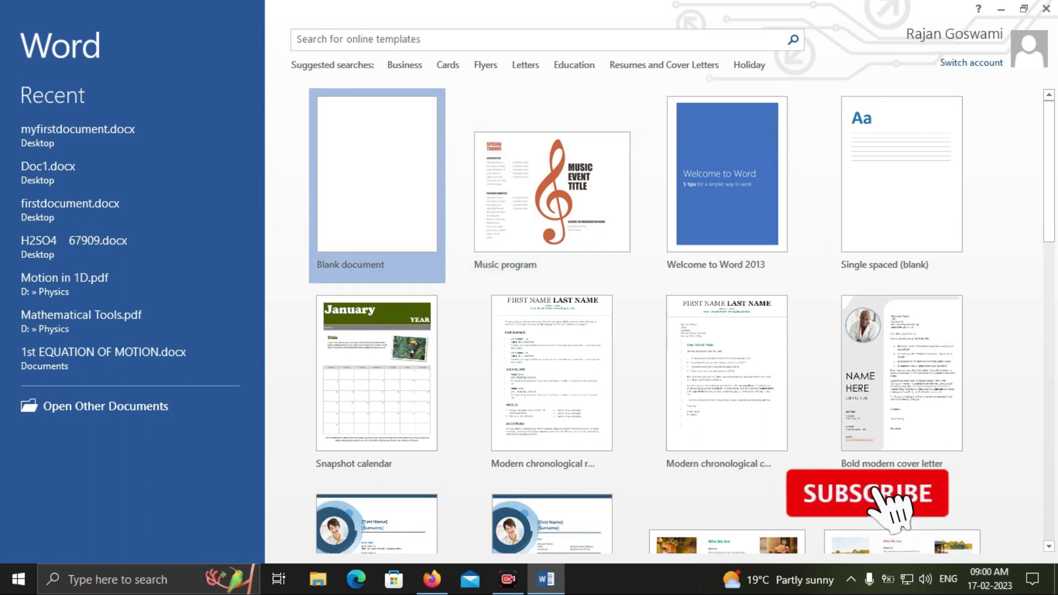
left_click(377, 186)
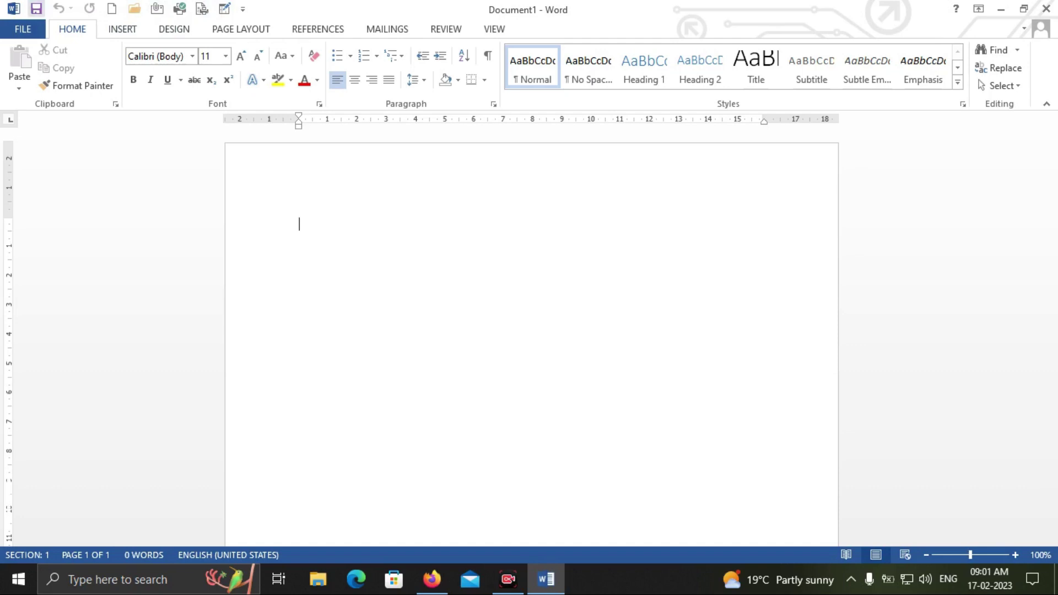
key("super+plus")
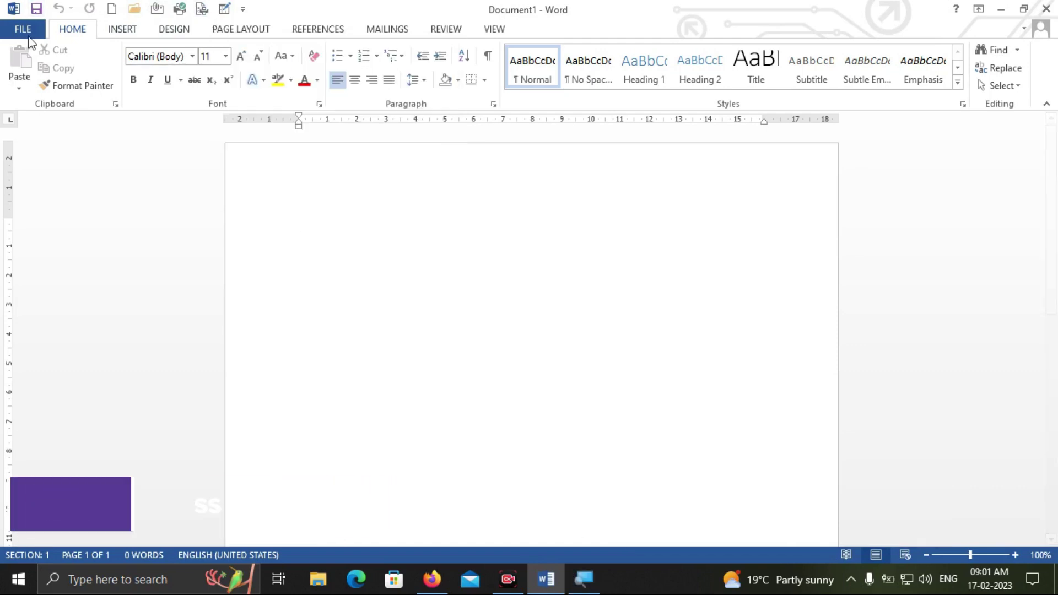
key("super+plus")
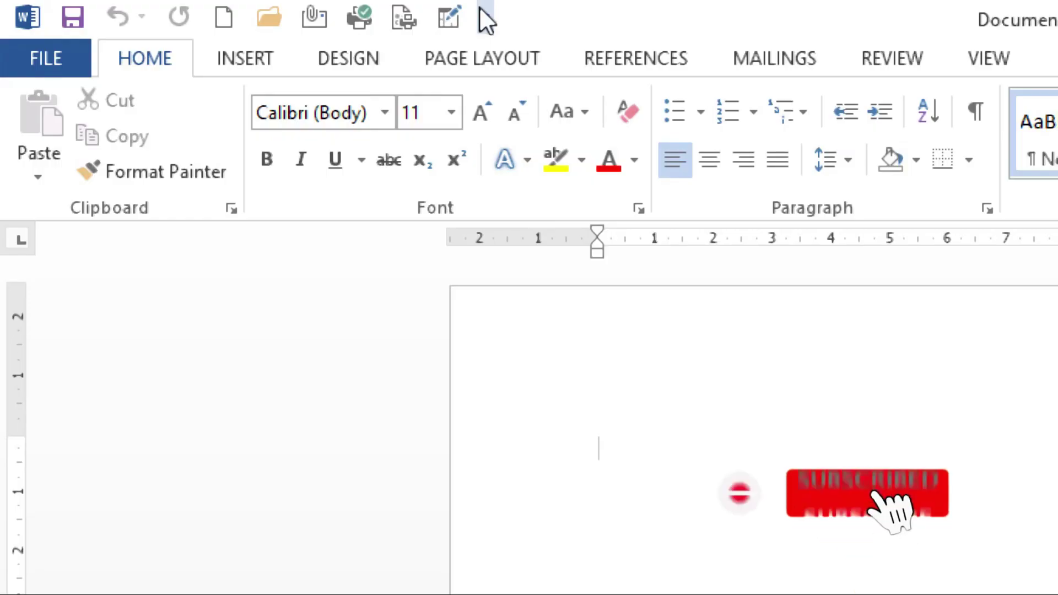
- Try the Save and Quick Print commands, returning to the blank document without saving or printing anything
left_click(27, 58)
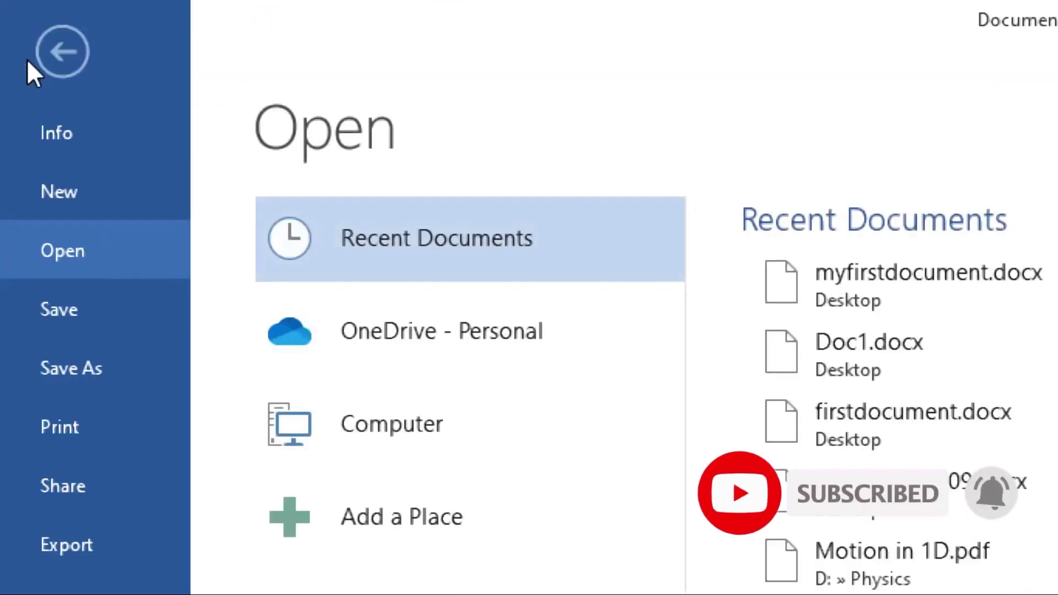
left_click(61, 337)
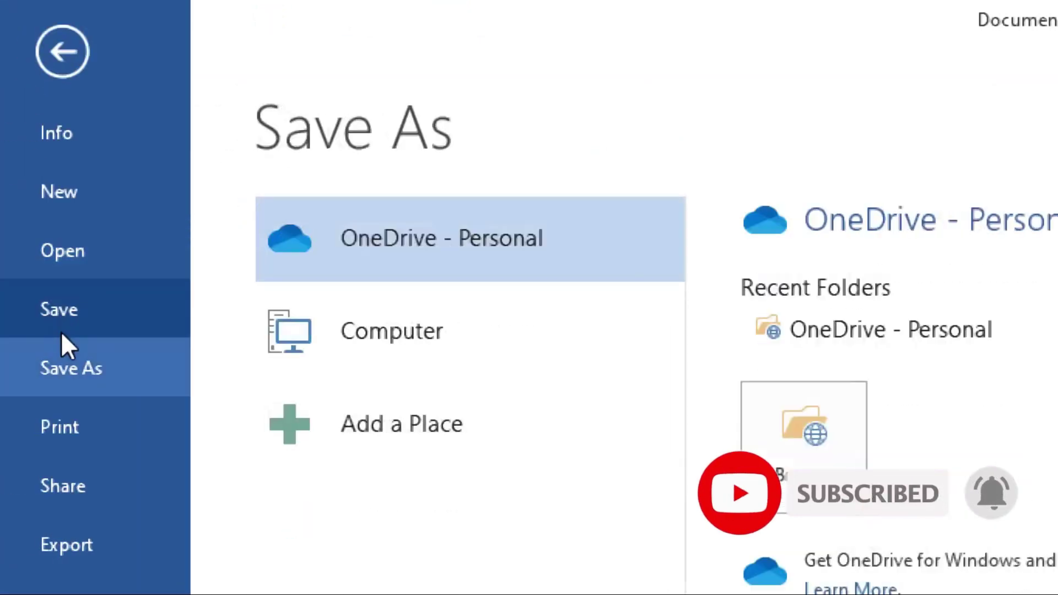
left_click(53, 48)
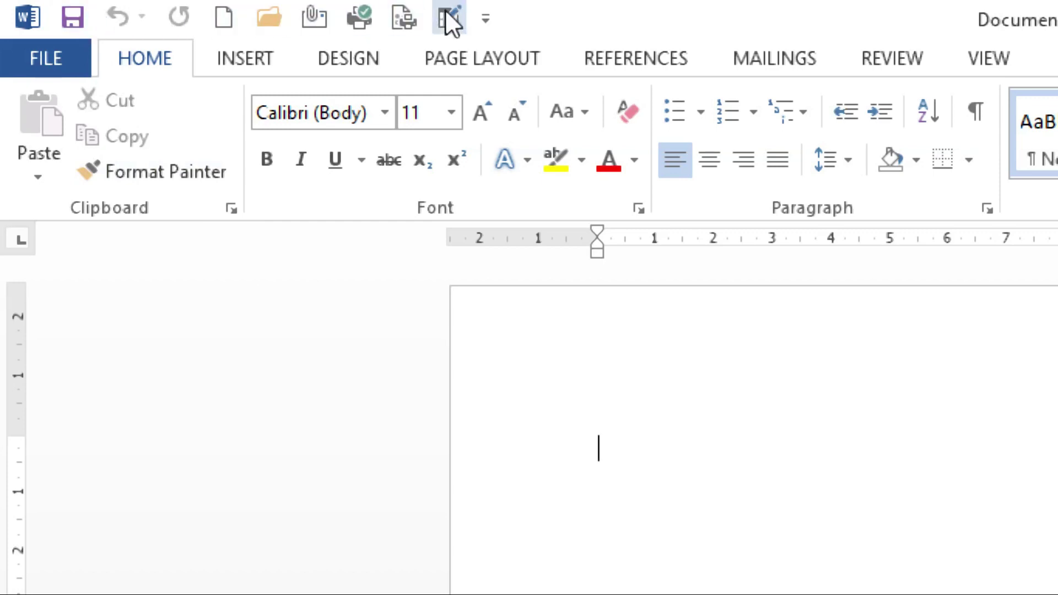
left_click(74, 18)
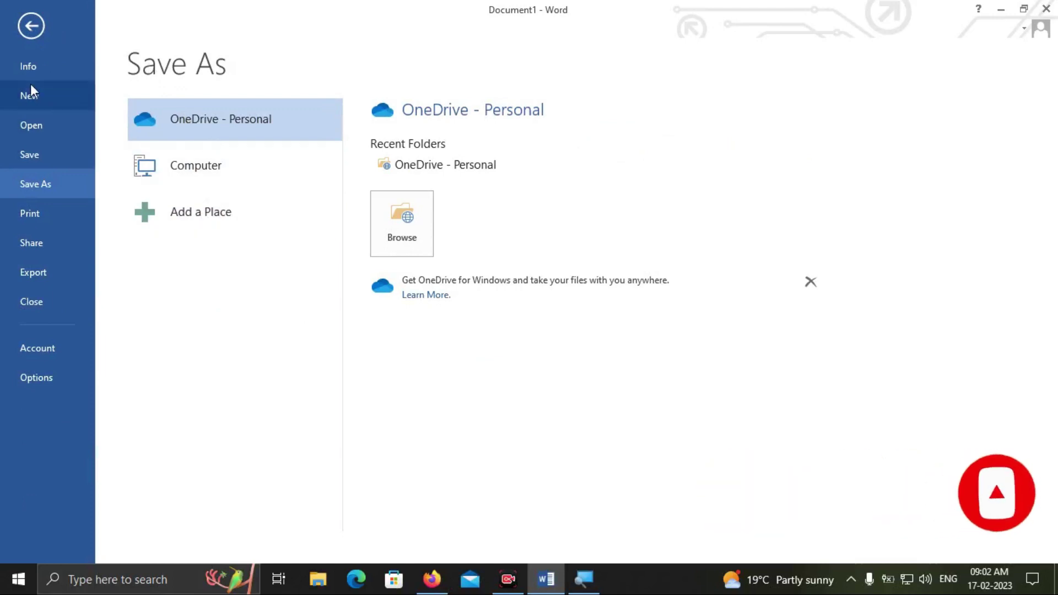
left_click(19, 35)
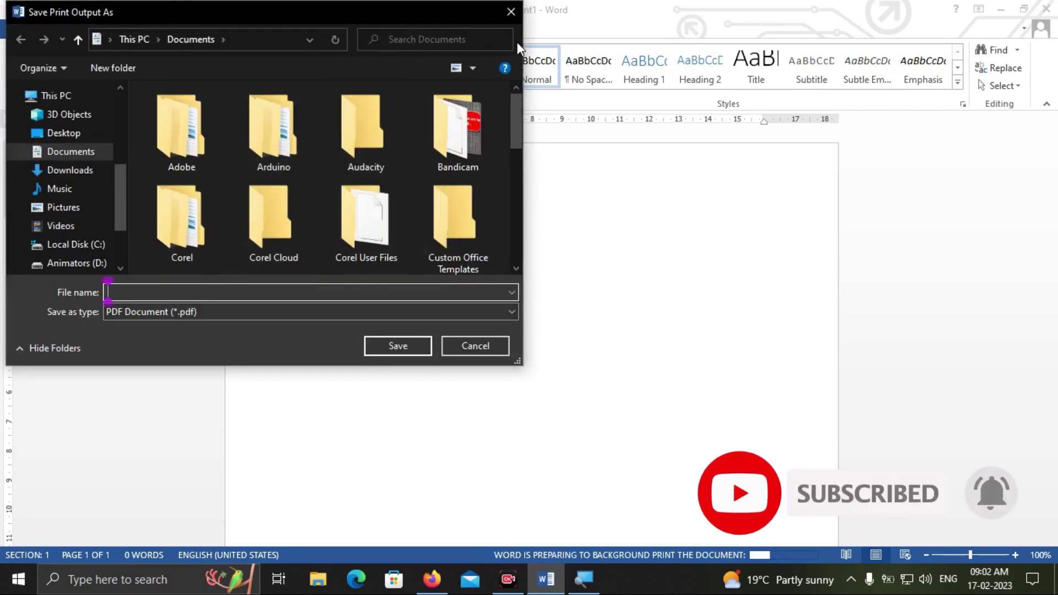
left_click(511, 14)
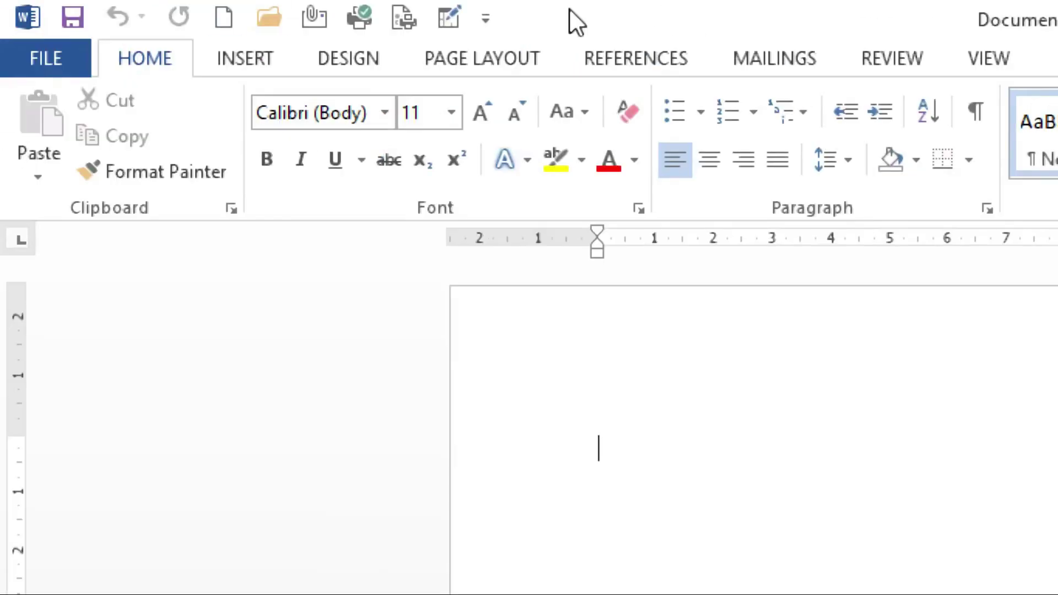
- Remove the New and Save commands from the Quick Access Toolbar
left_click(484, 21)
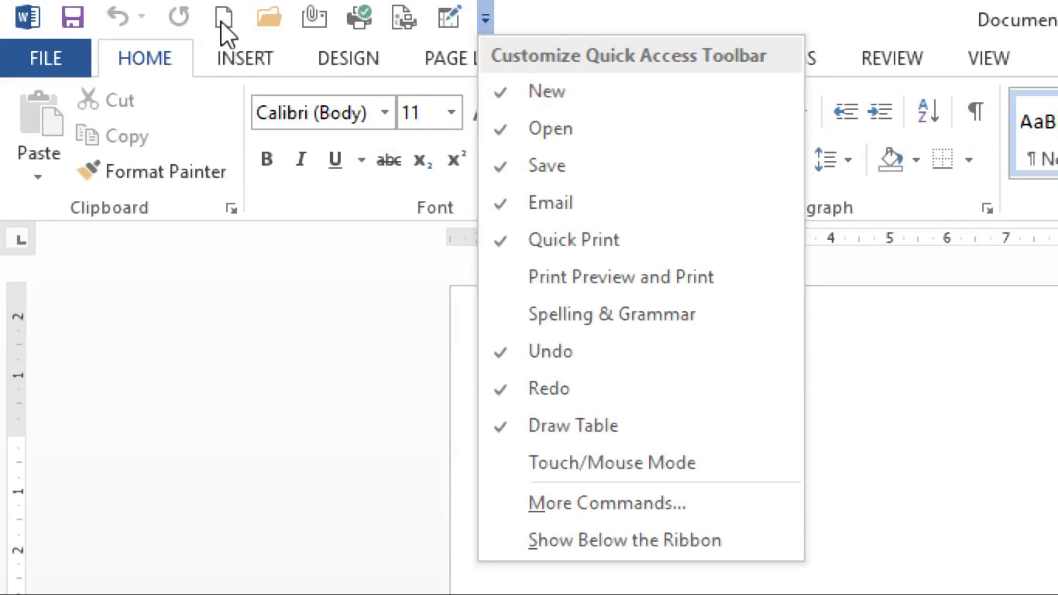
left_click(545, 90)
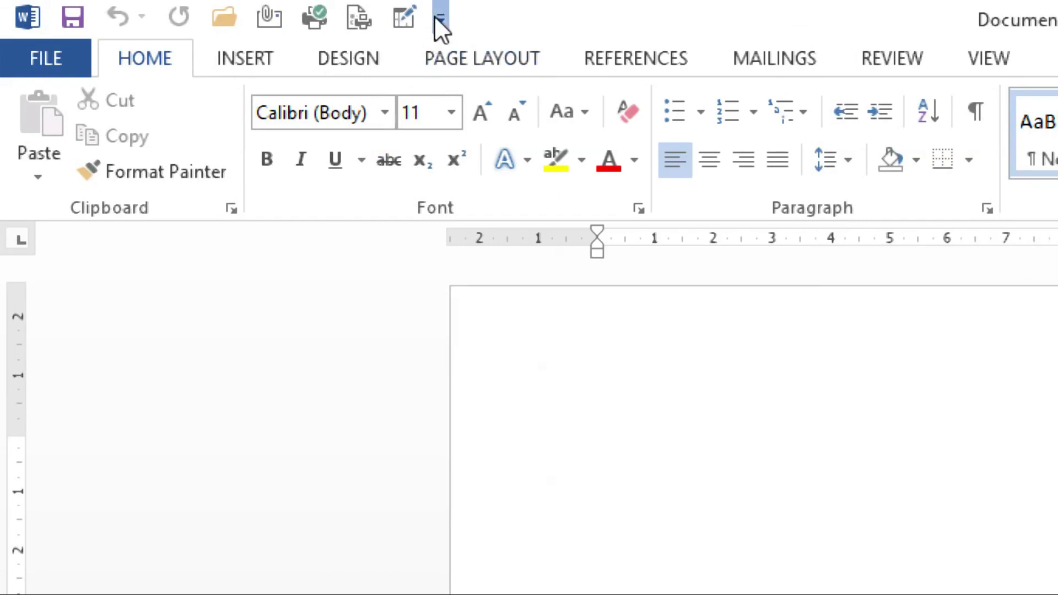
left_click(436, 17)
left_click(529, 171)
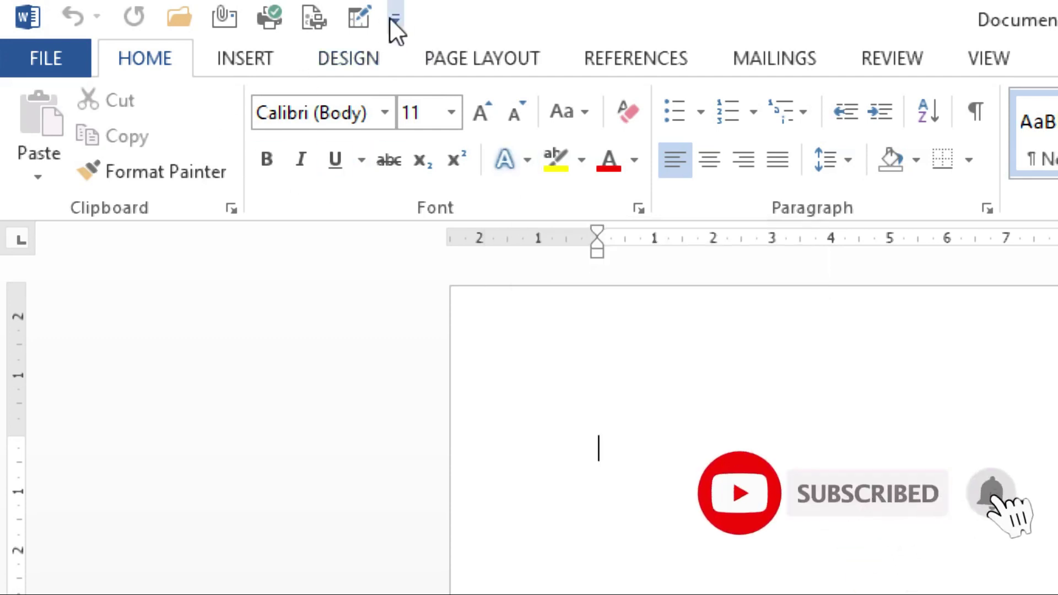
- Remove Draw Table from the Quick Access Toolbar through its full customization options and apply the change
left_click(198, 10)
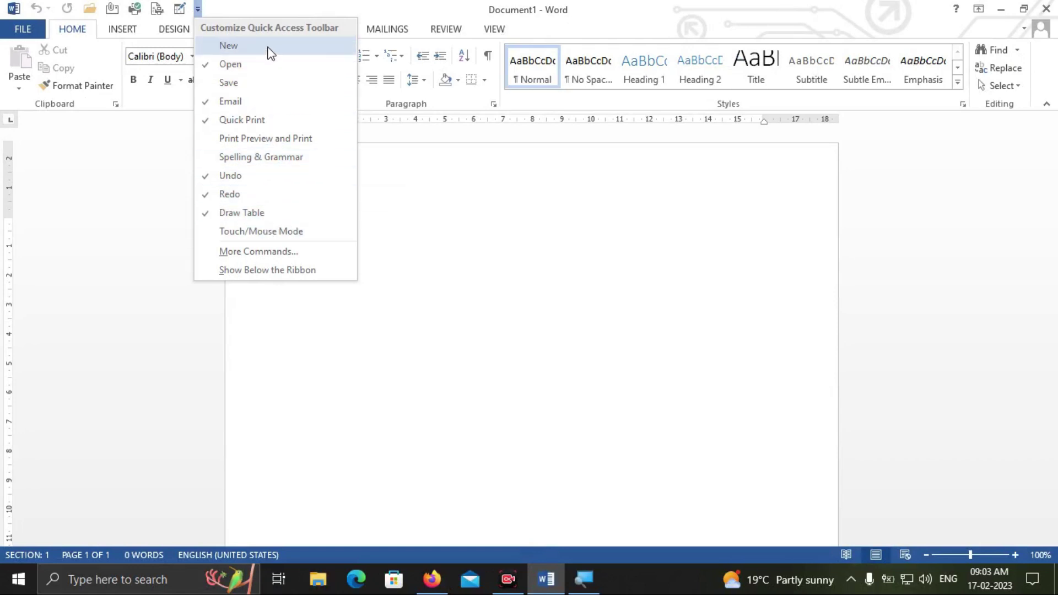
left_click(277, 253)
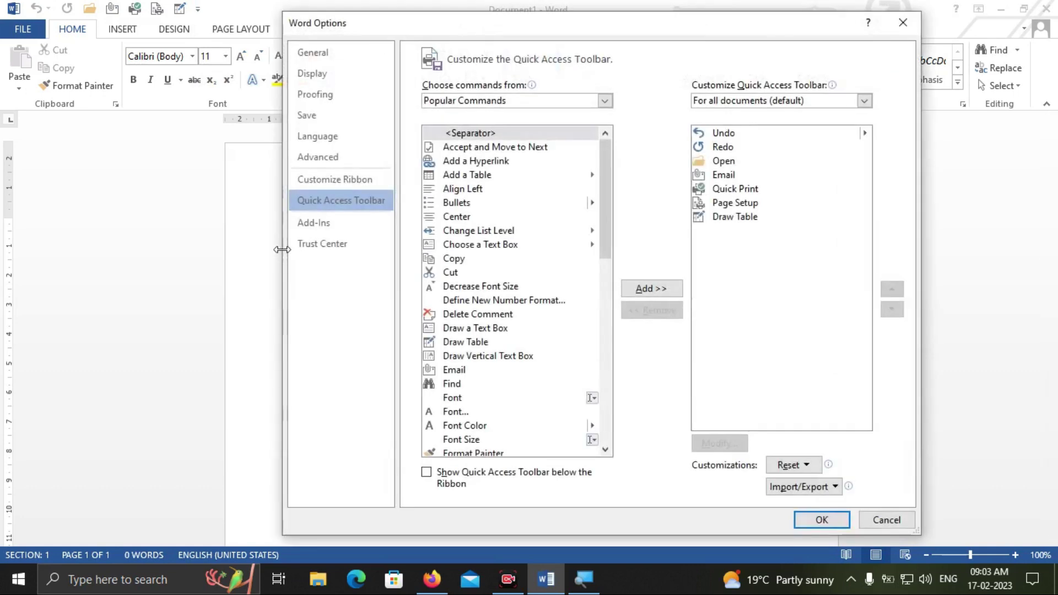
scroll(468, 266, "down", 7)
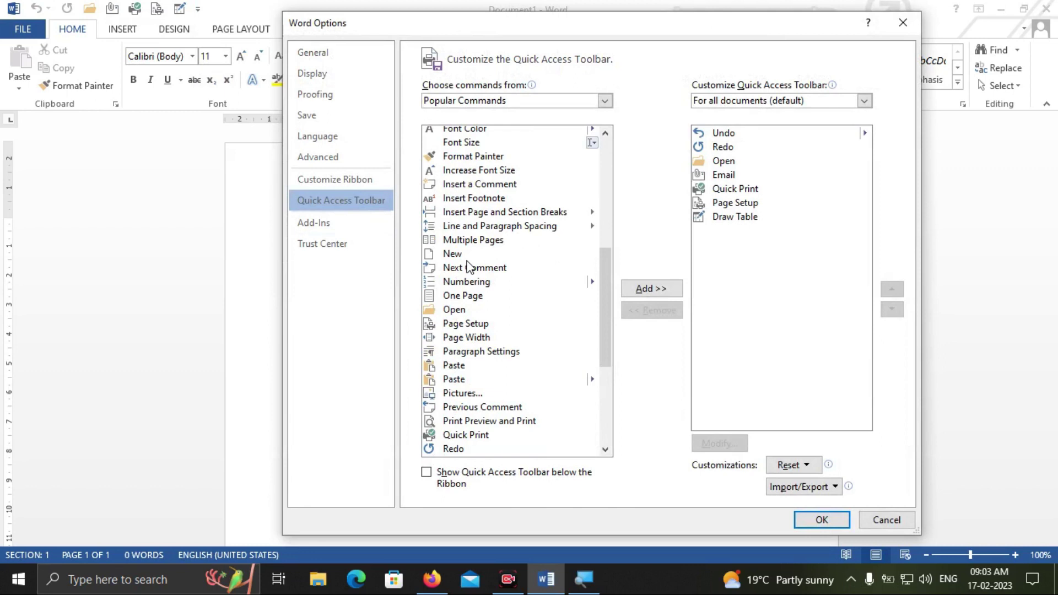
left_click(508, 580)
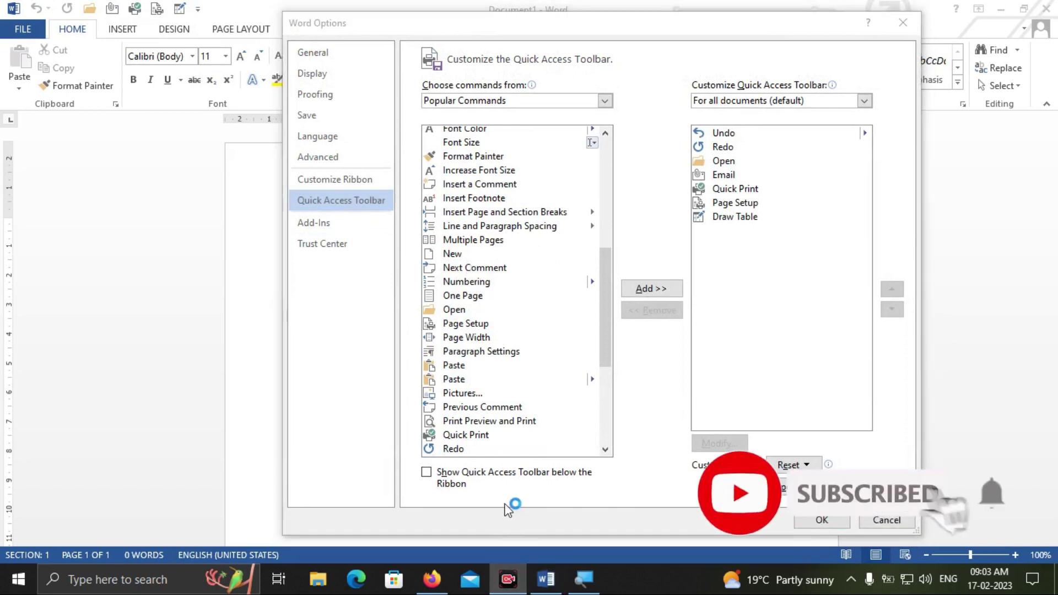
scroll(484, 319, "up", 3)
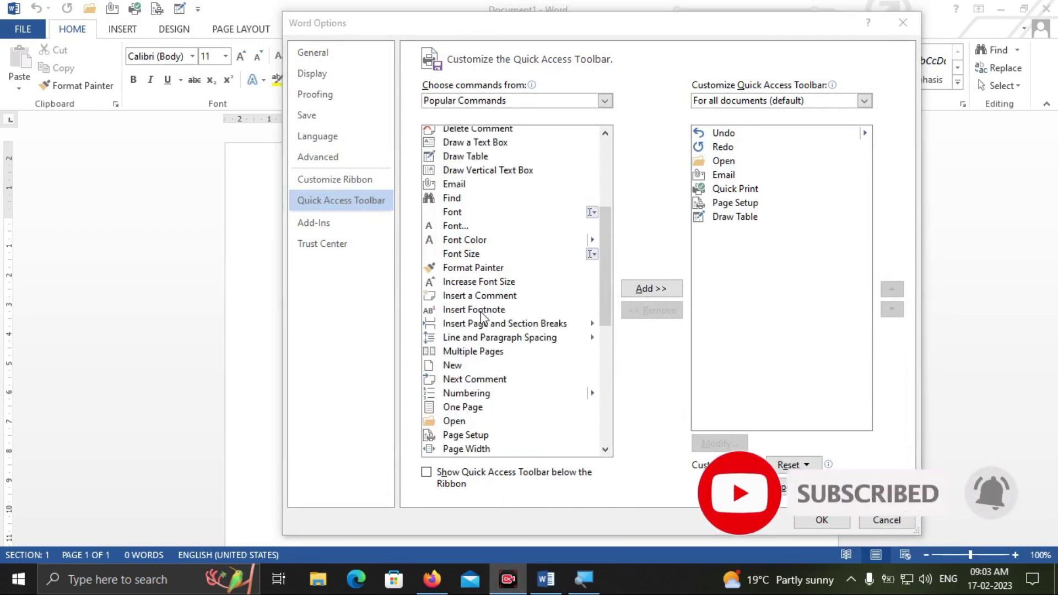
scroll(481, 316, "up", 1)
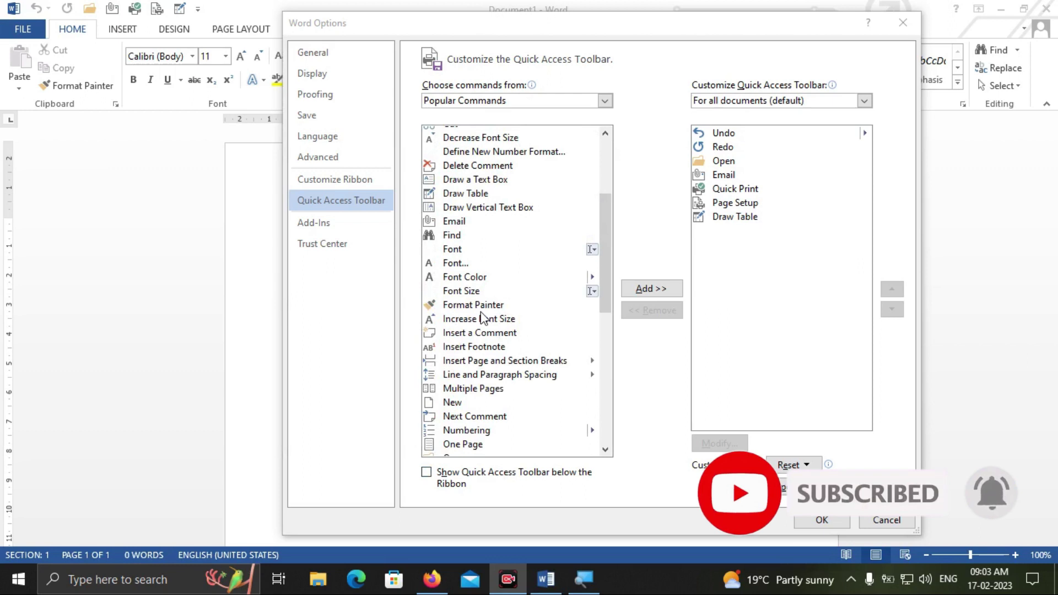
left_click(735, 217)
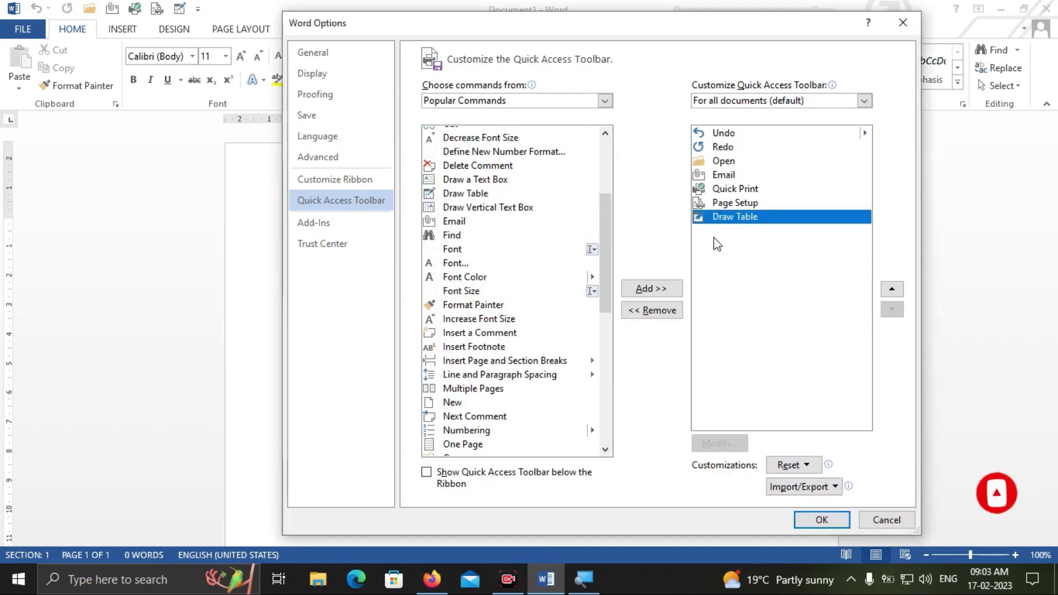
left_click(659, 311)
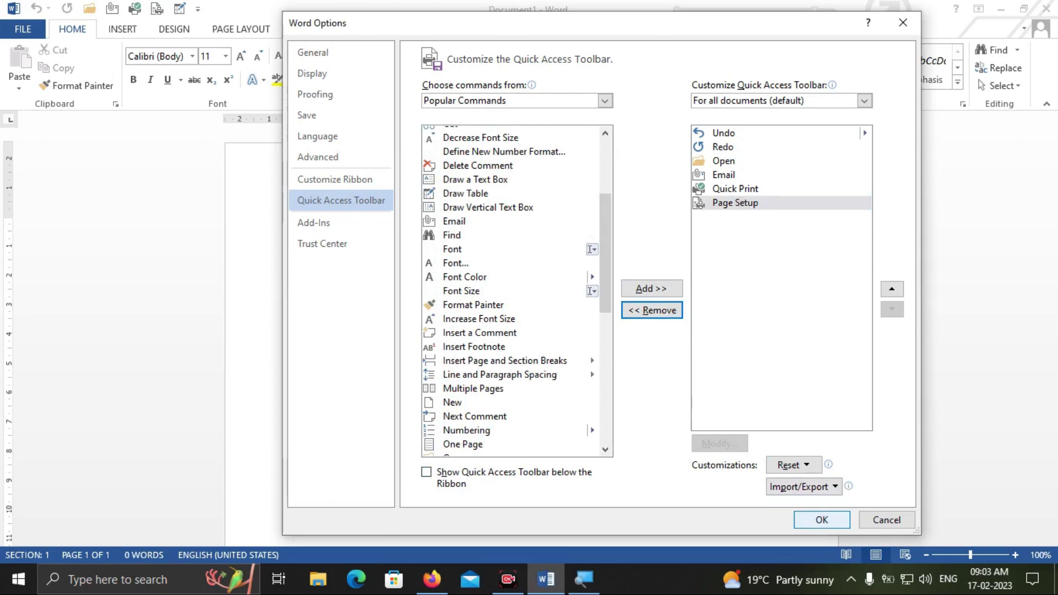
left_click(822, 520)
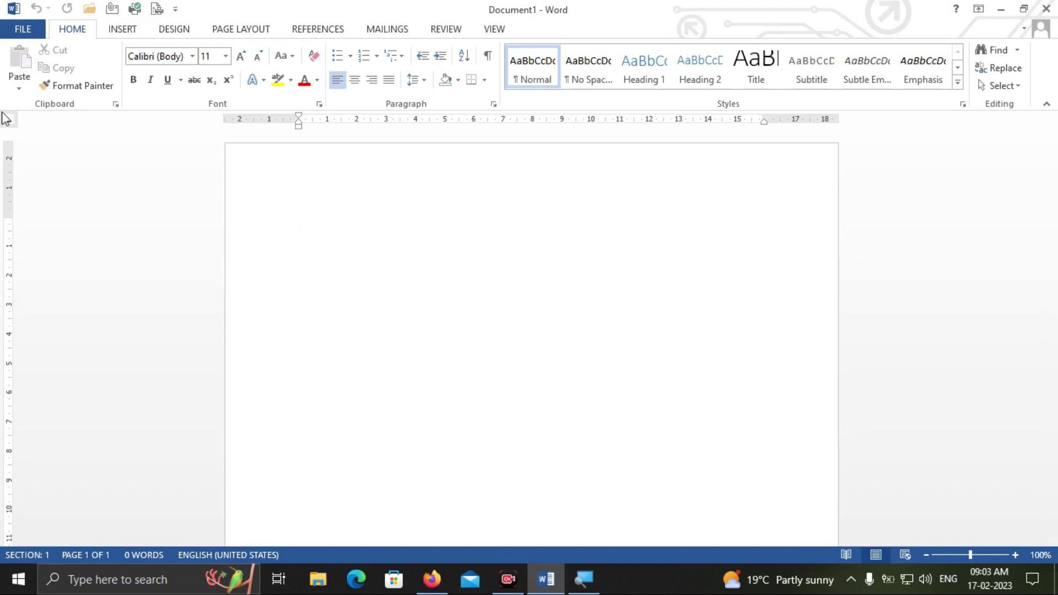
- Insert a table with two columns and six rows in the blank document and undo the insertion
left_click(129, 33)
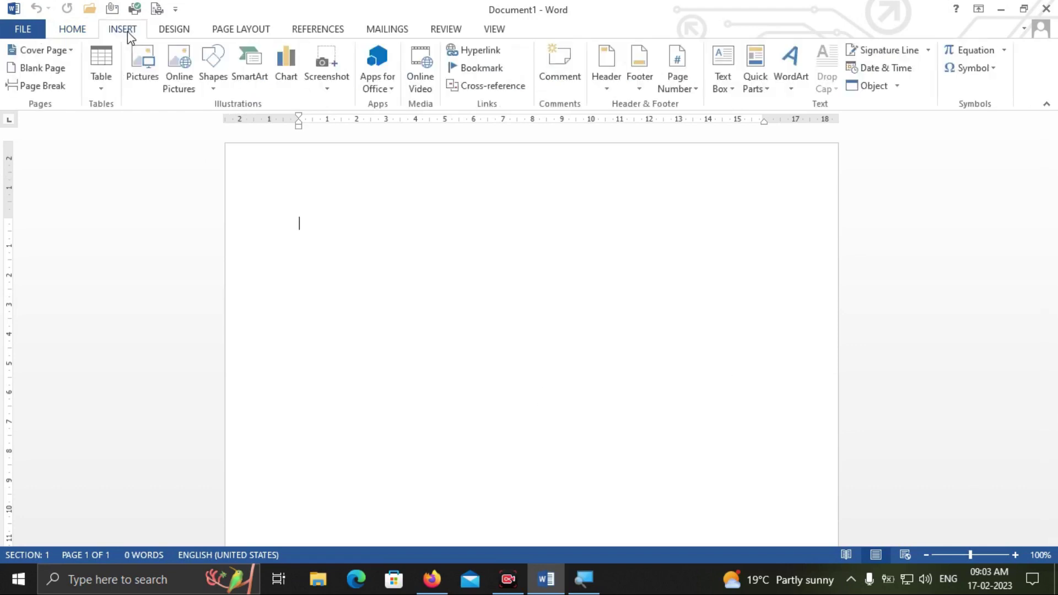
left_click(104, 80)
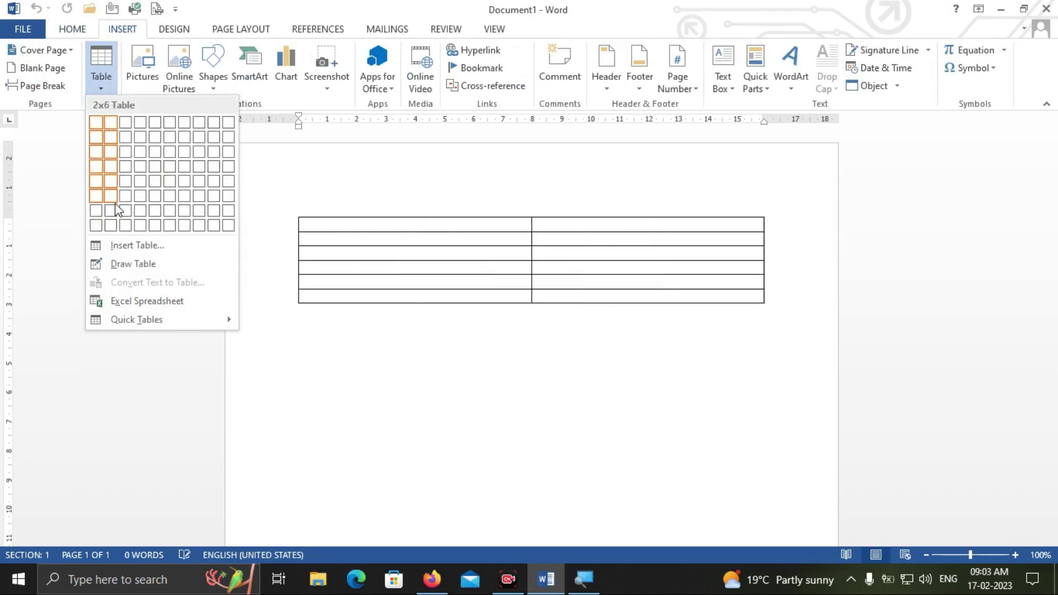
left_click(116, 210)
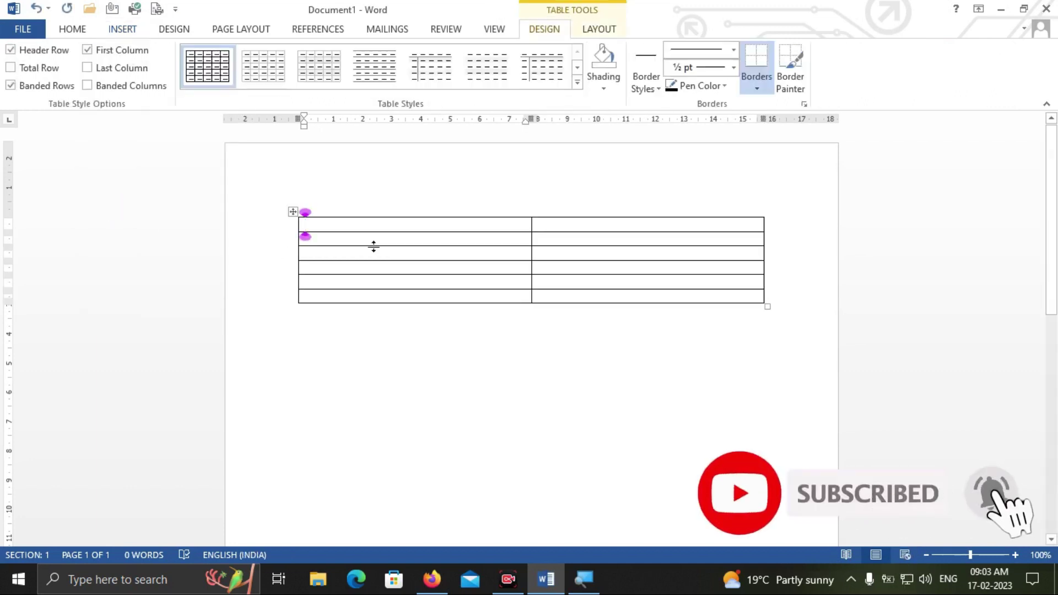
key("ctrl+z")
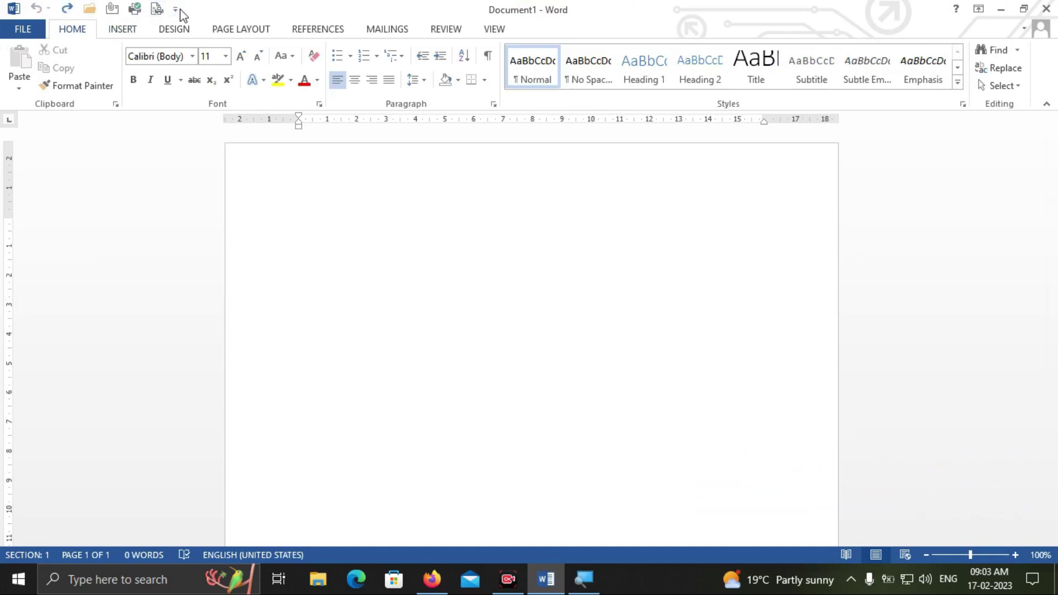
- Add Draw Table from the popular commands to the Quick Access Toolbar and apply the change
left_click(176, 10)
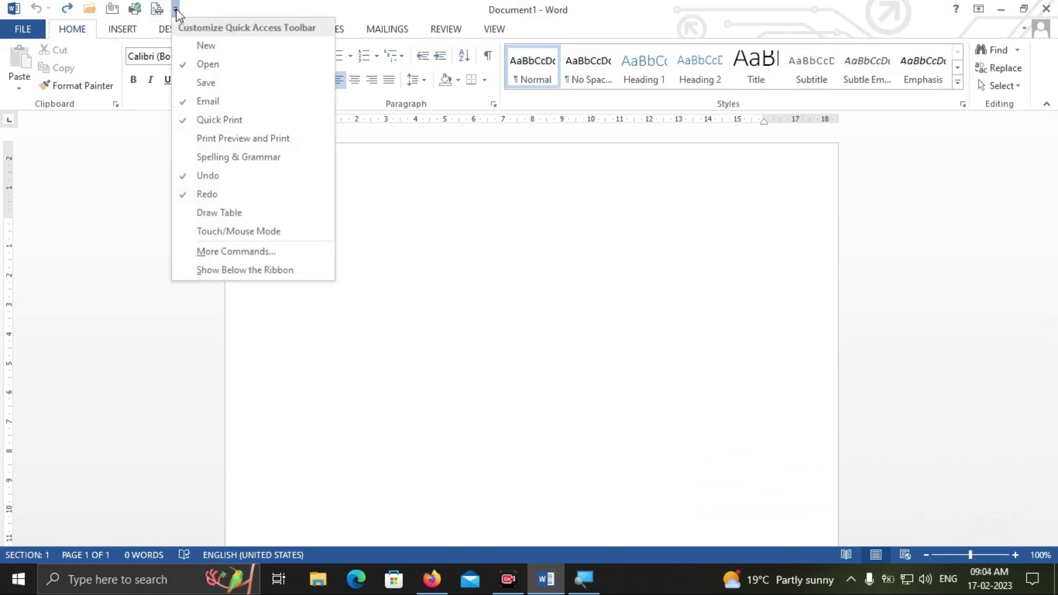
left_click(252, 256)
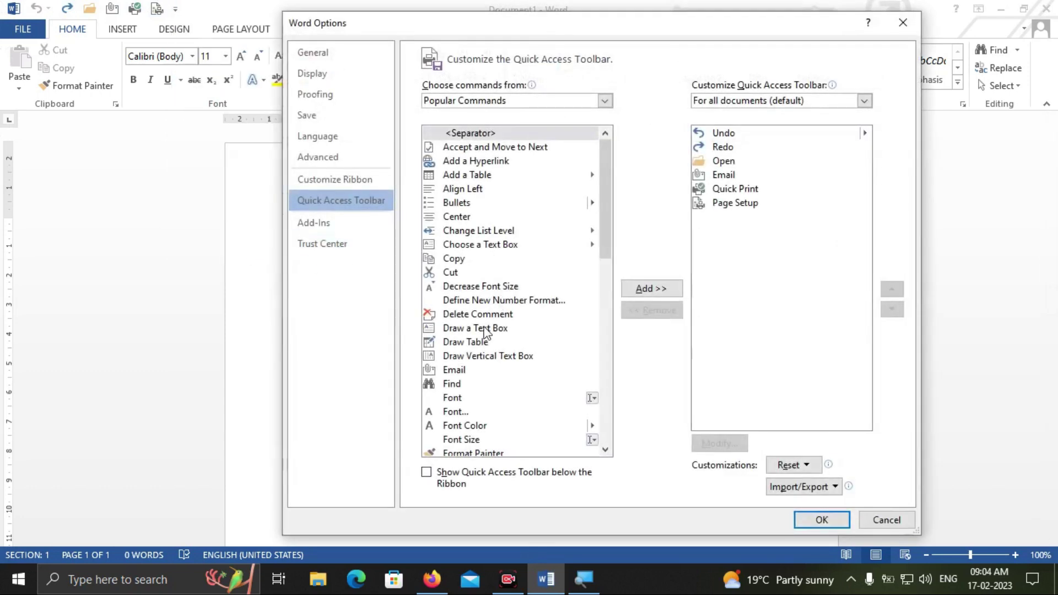
left_click(483, 344)
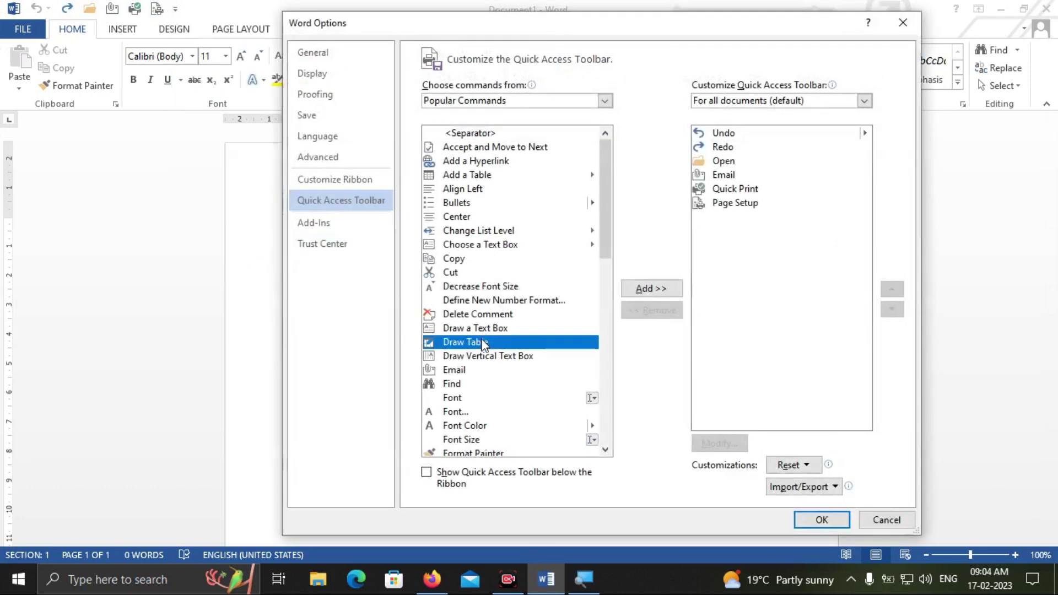
left_click(637, 290)
left_click(822, 520)
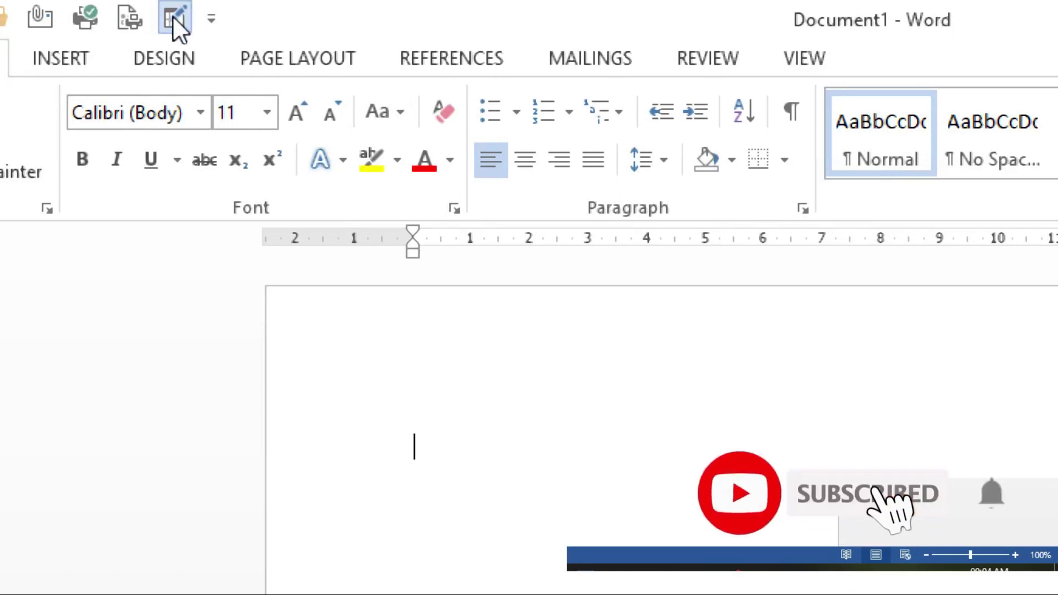
- Draw a one-cell table about 17.5 cm wide and 7.6 cm high, with a nested cell about 6.7 by 1.3 cm in its upper-left area
left_click(173, 16)
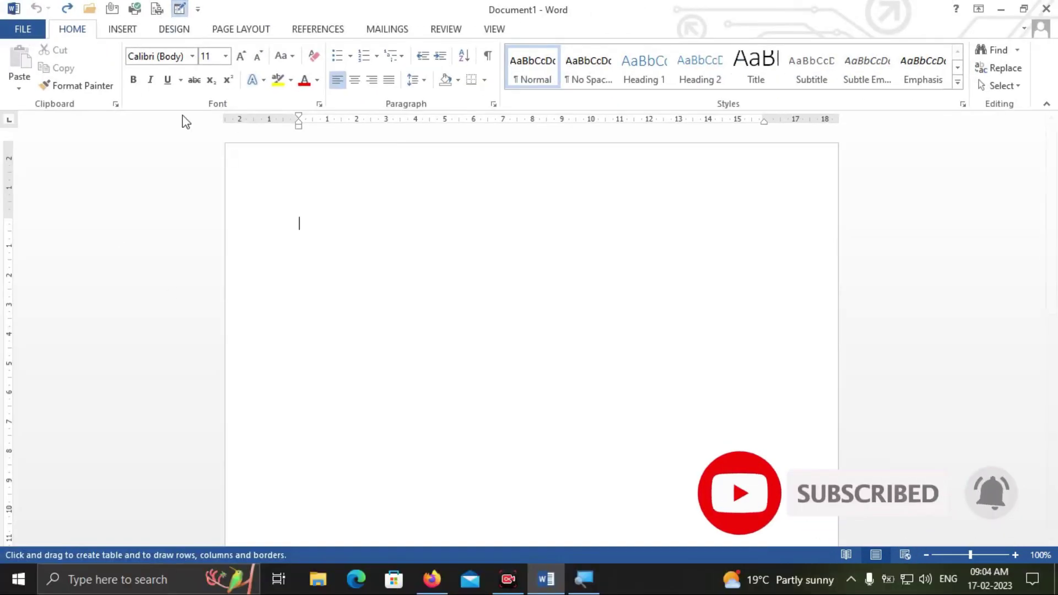
left_click(183, 12)
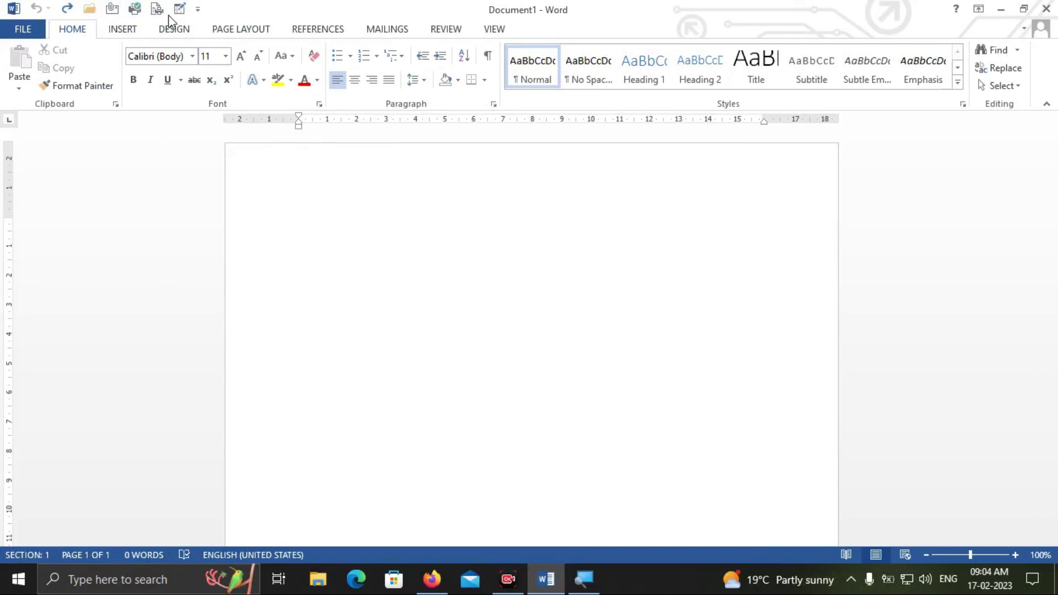
left_click(179, 8)
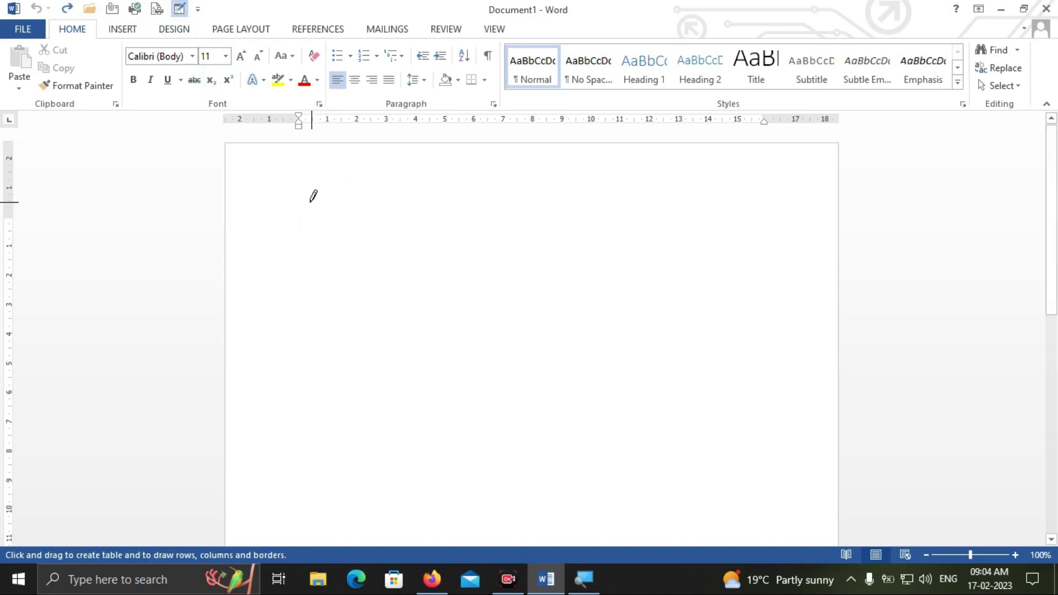
mouse_move(301, 216)
left_mouse_down()
mouse_move(721, 383)
mouse_move(814, 441)
left_mouse_up()
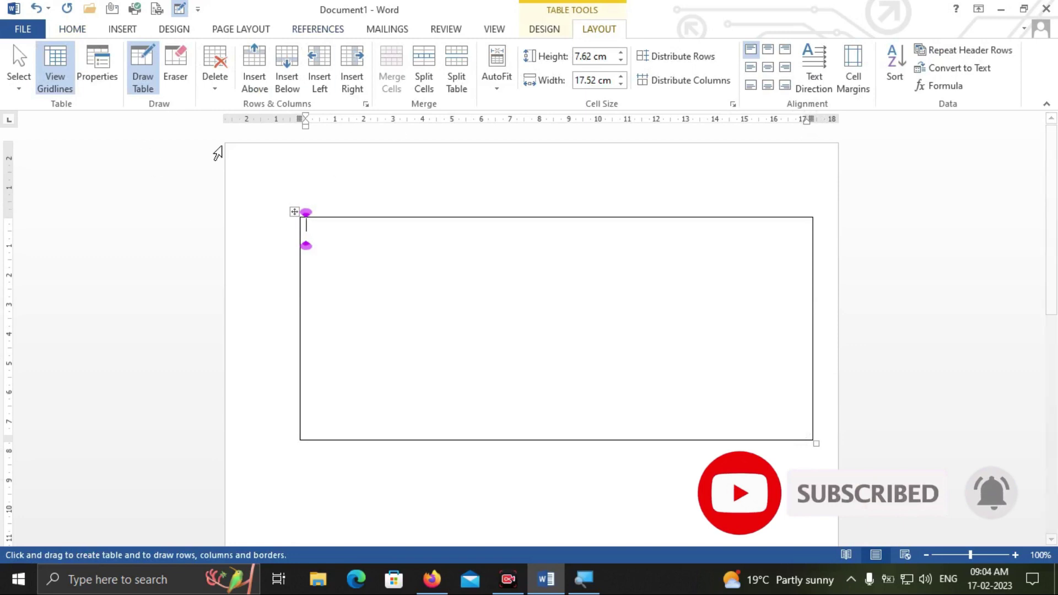
left_click_drag(341, 266, 534, 304)
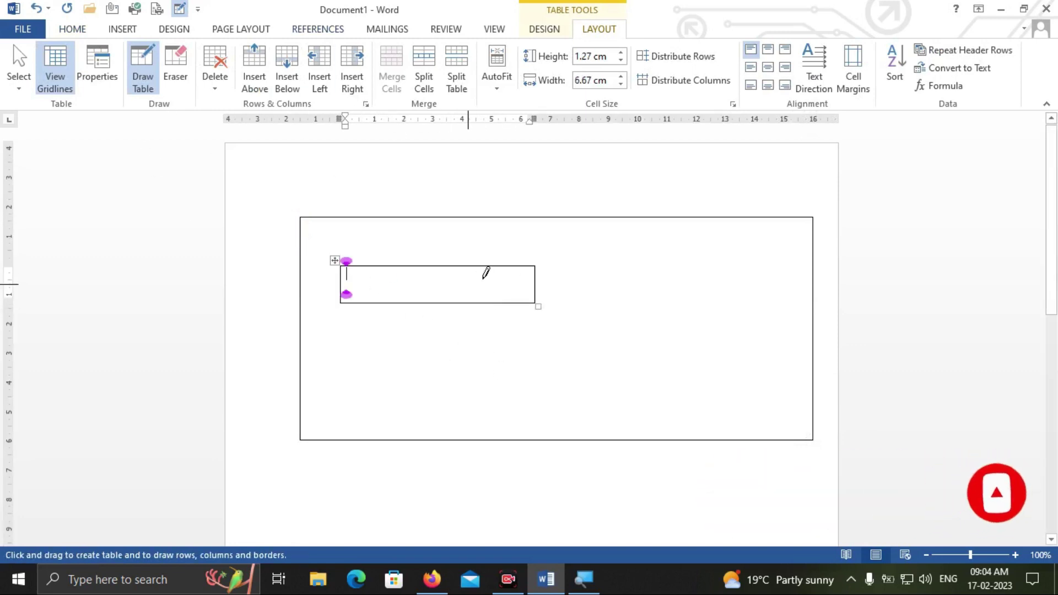
- Draw three more nested cells inside the large table cell: upper right, lower middle and lower right, the last about 0.9 cm high
left_click_drag(566, 259, 722, 309)
left_click_drag(445, 343, 548, 379)
left_click_drag(668, 376, 757, 402)
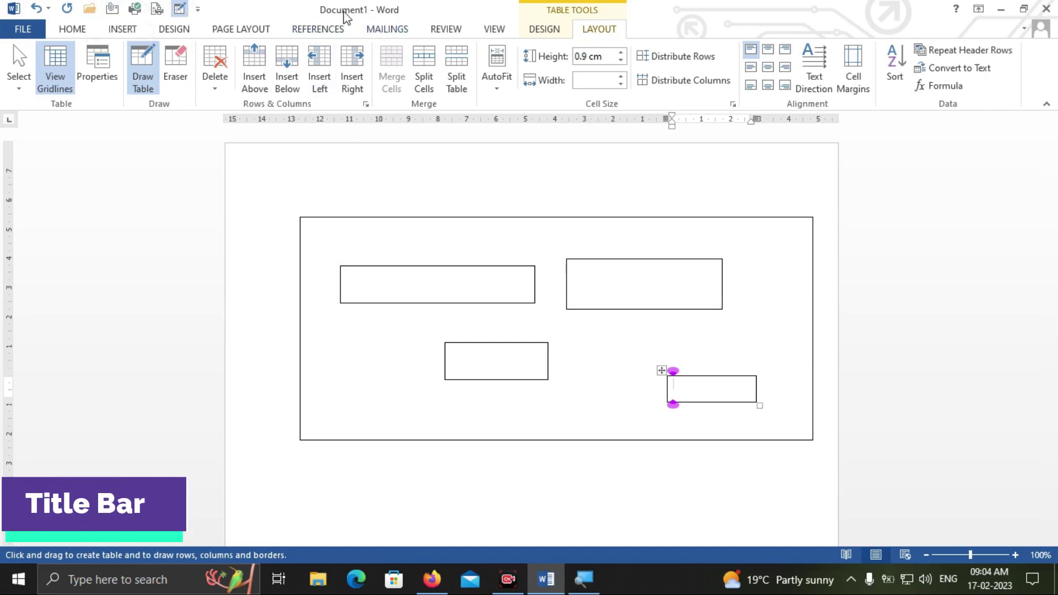
- Create a new blank document and save it on the computer's Desktop as Doc2.docx in Word Document format
key("ctrl+n")
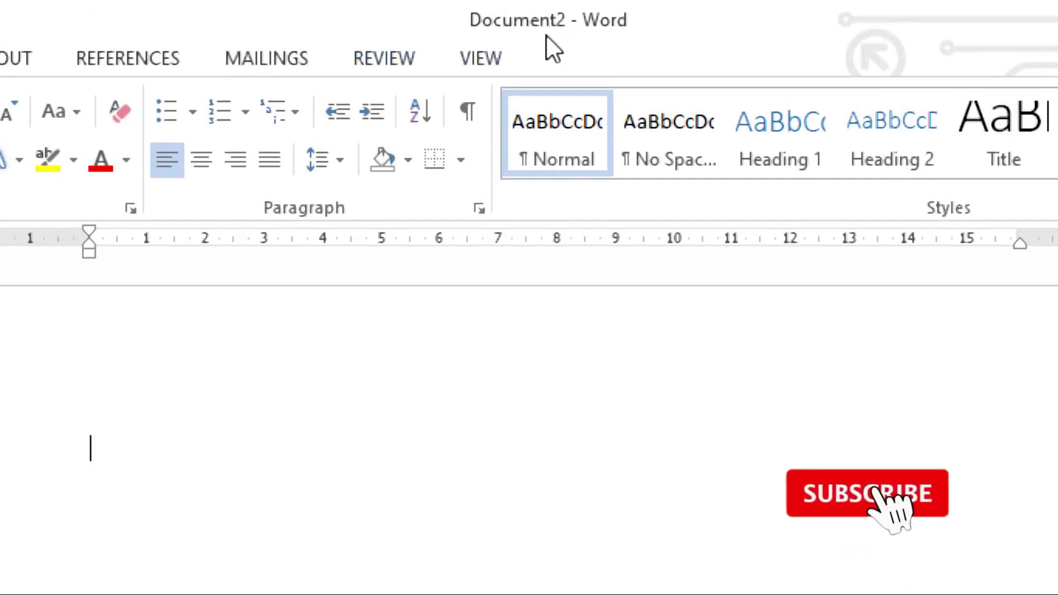
key("ctrl+s")
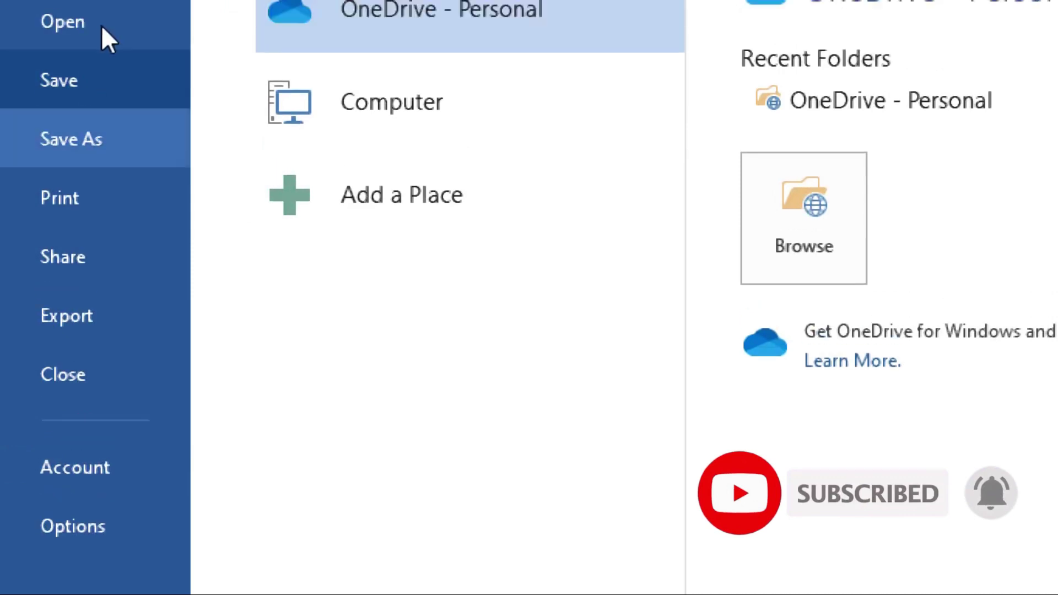
left_click(414, 118)
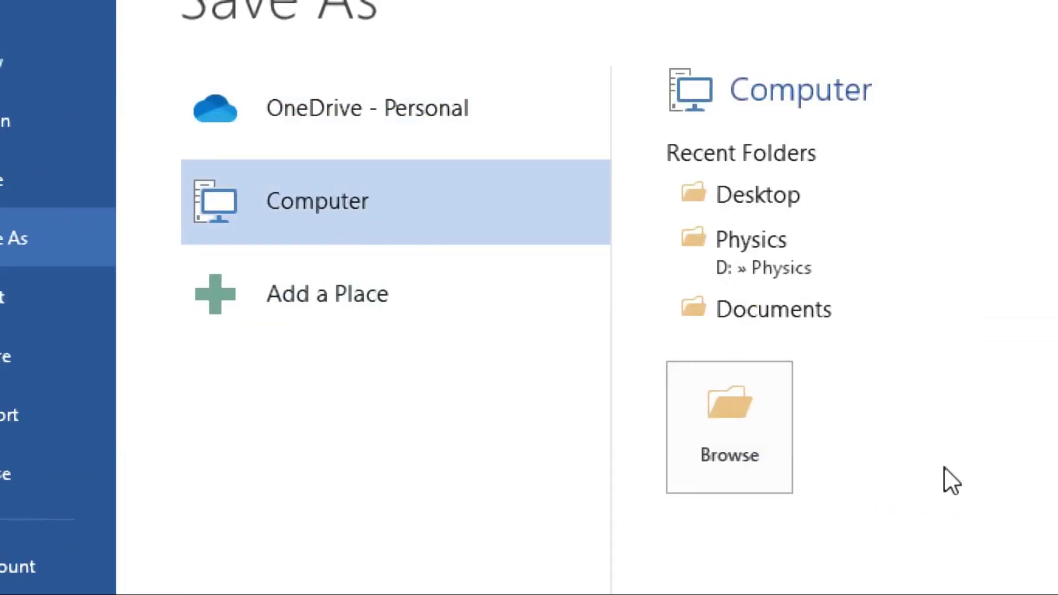
left_click(410, 303)
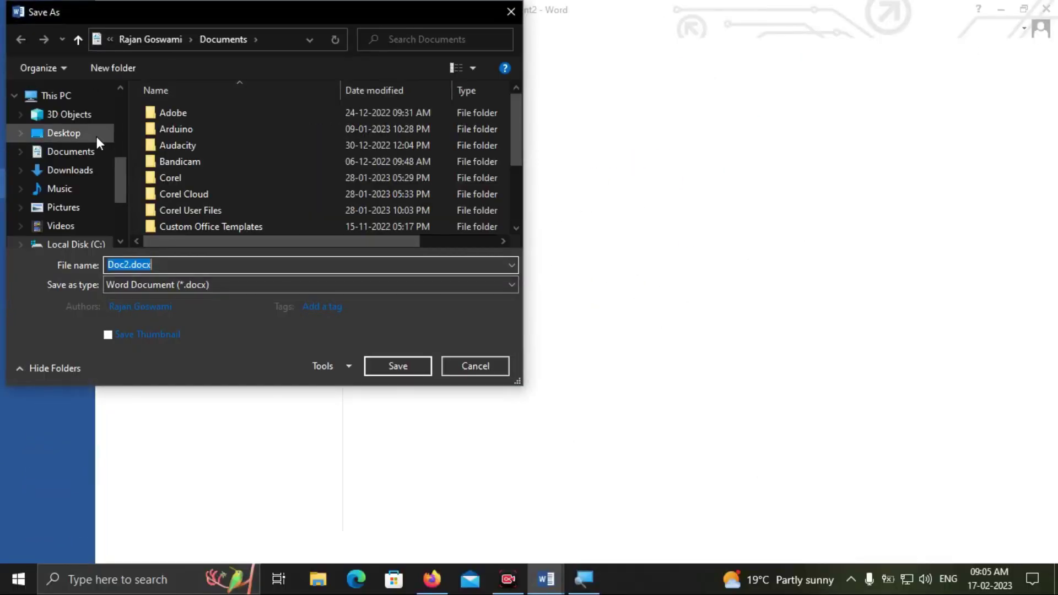
left_click(64, 133)
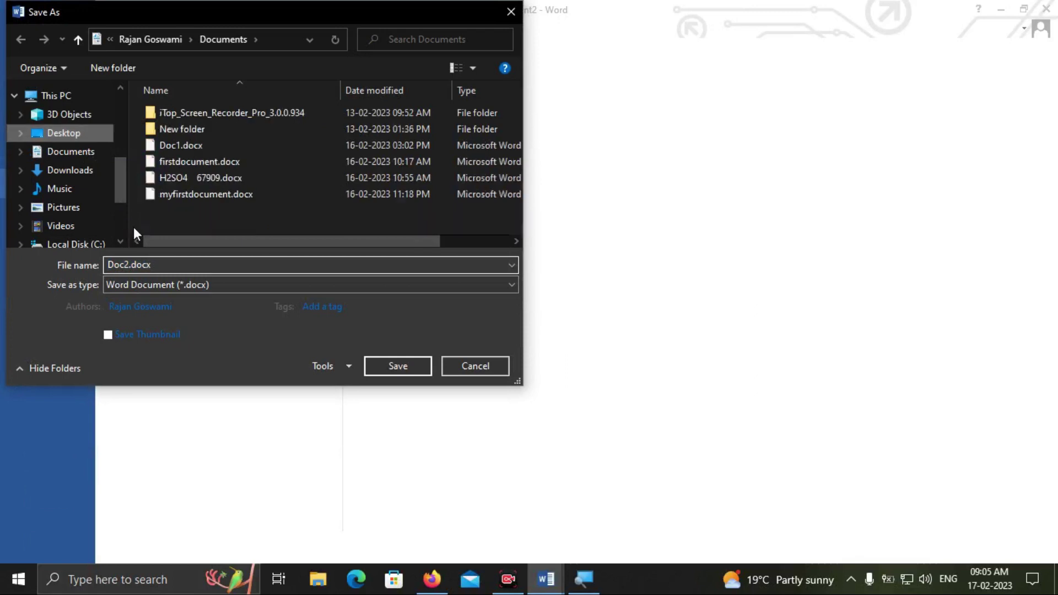
left_click(388, 365)
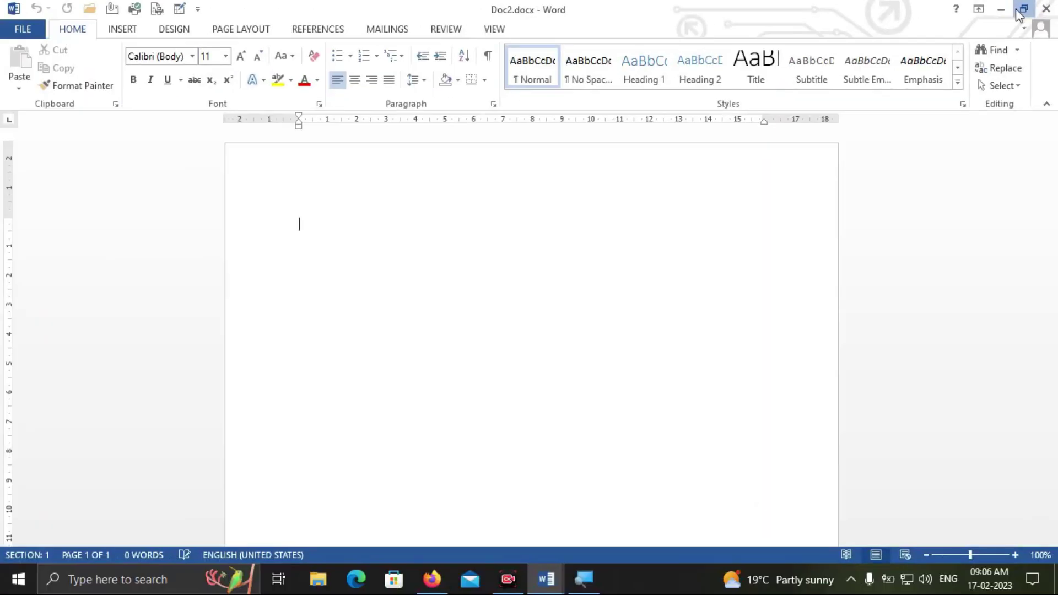
- Restore the Doc2.docx window to a smaller size, shift it away from the screen corner and make it narrower
left_click(1019, 14)
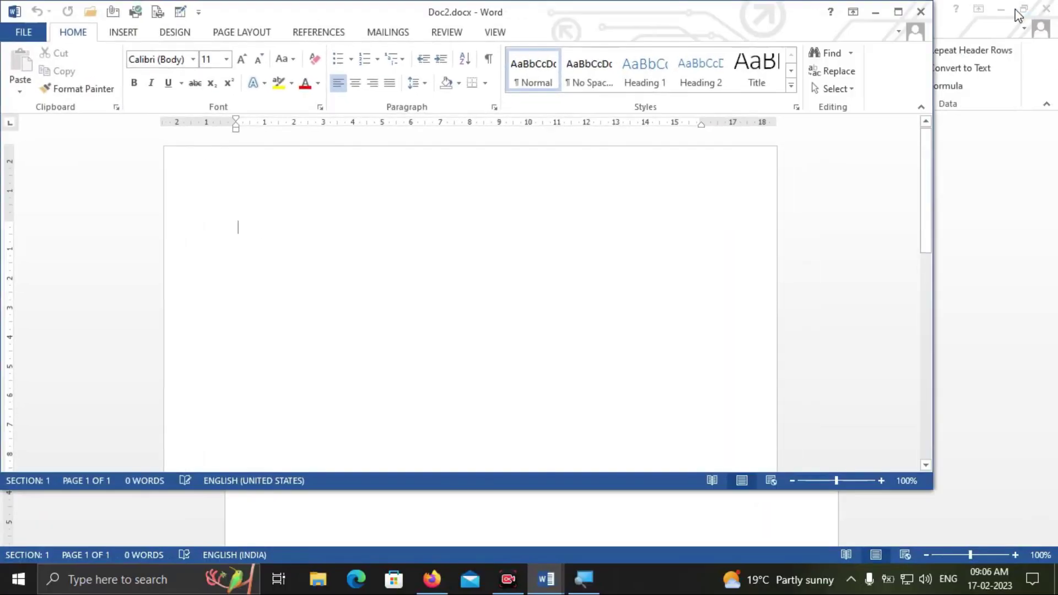
left_click_drag(661, 10, 697, 49)
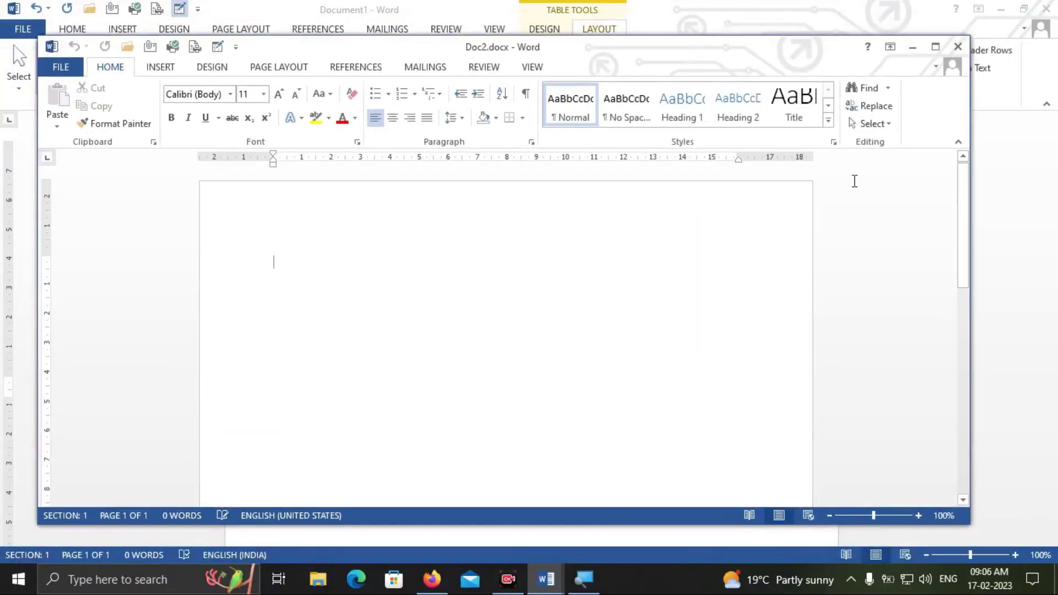
left_click_drag(971, 231, 771, 236)
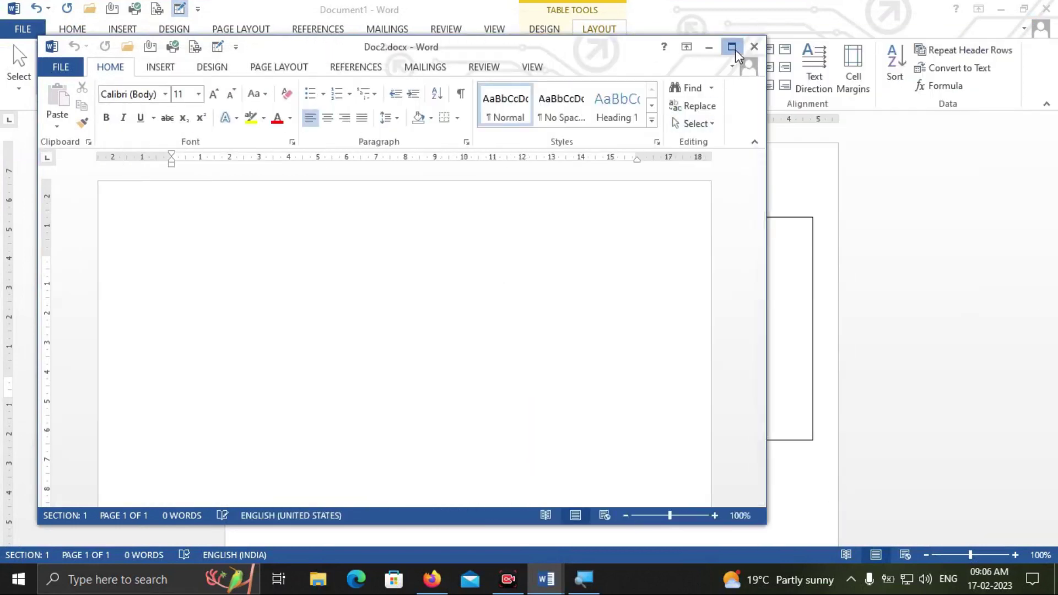
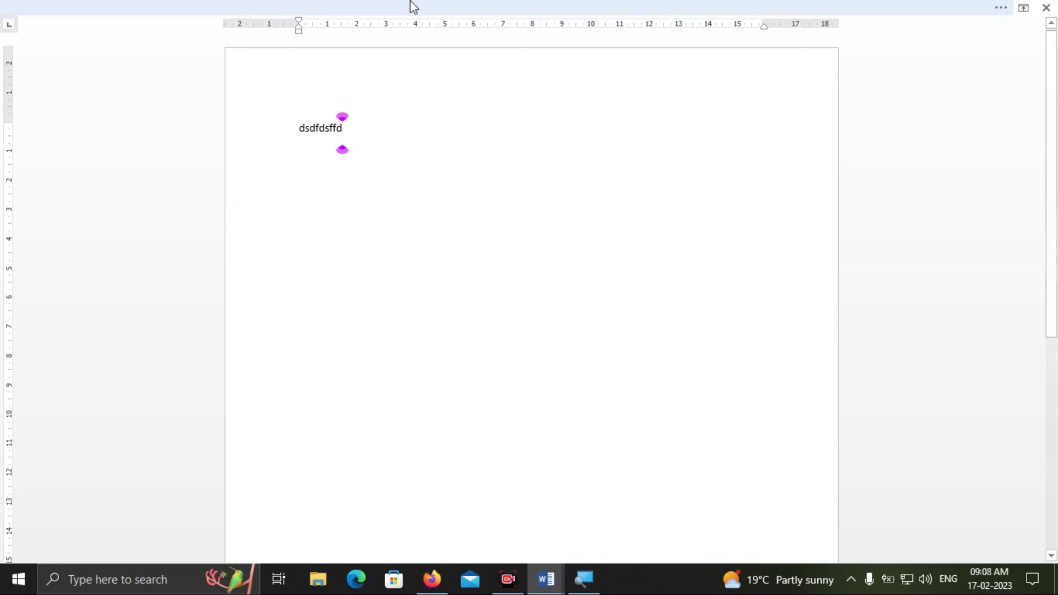
- Reveal the auto-hidden ribbon temporarily, return to the document, and set the ribbon display to Show Tabs
left_click(432, 6)
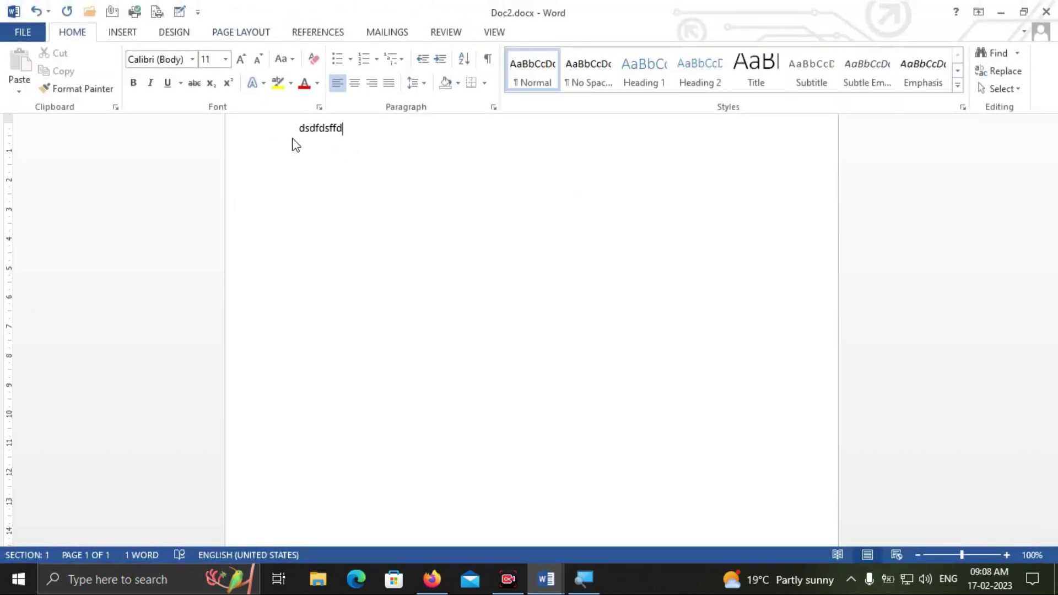
left_click(374, 154)
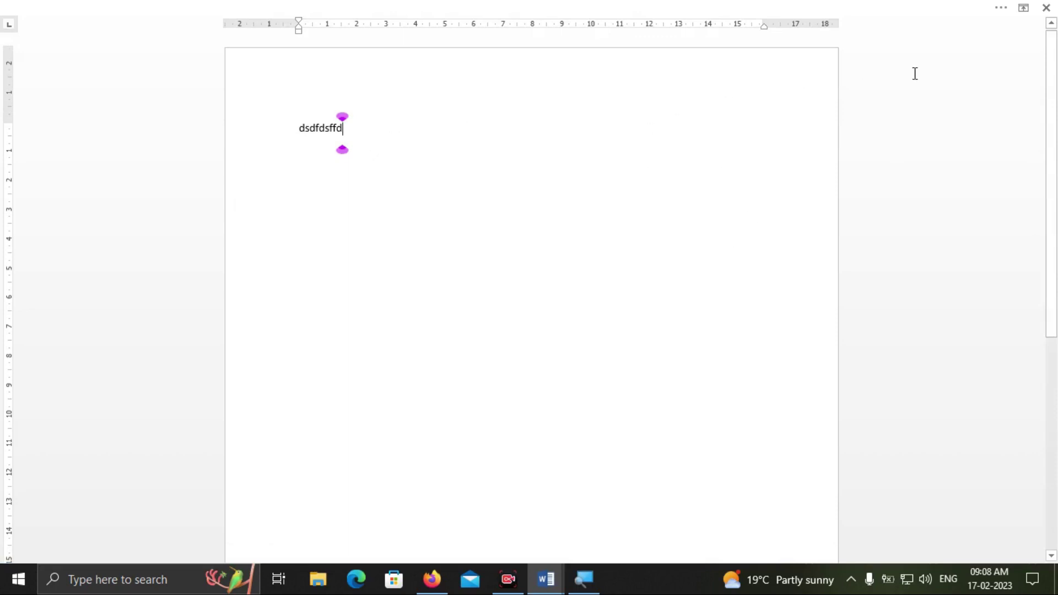
left_click(1024, 8)
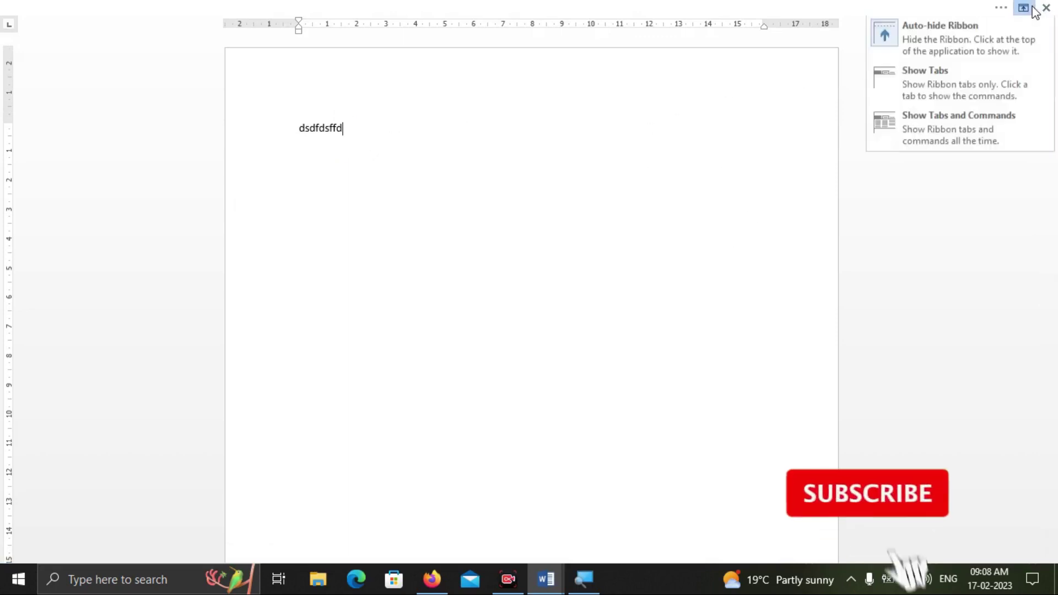
left_click(977, 90)
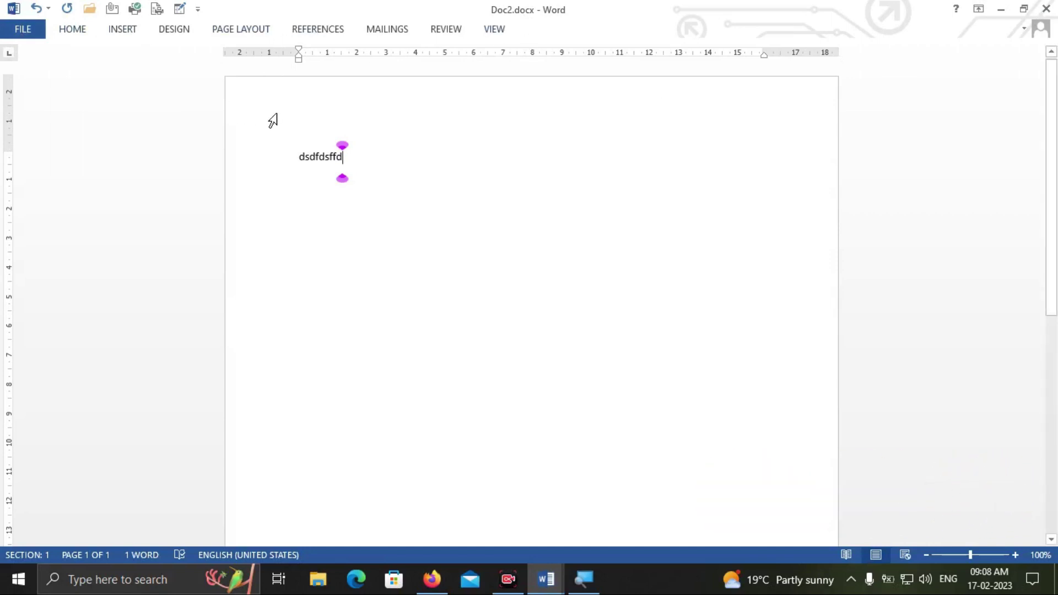
- Show the Insert commands from the collapsed ribbon, return to the document and add "fdghdh" after the existing text
left_click(123, 32)
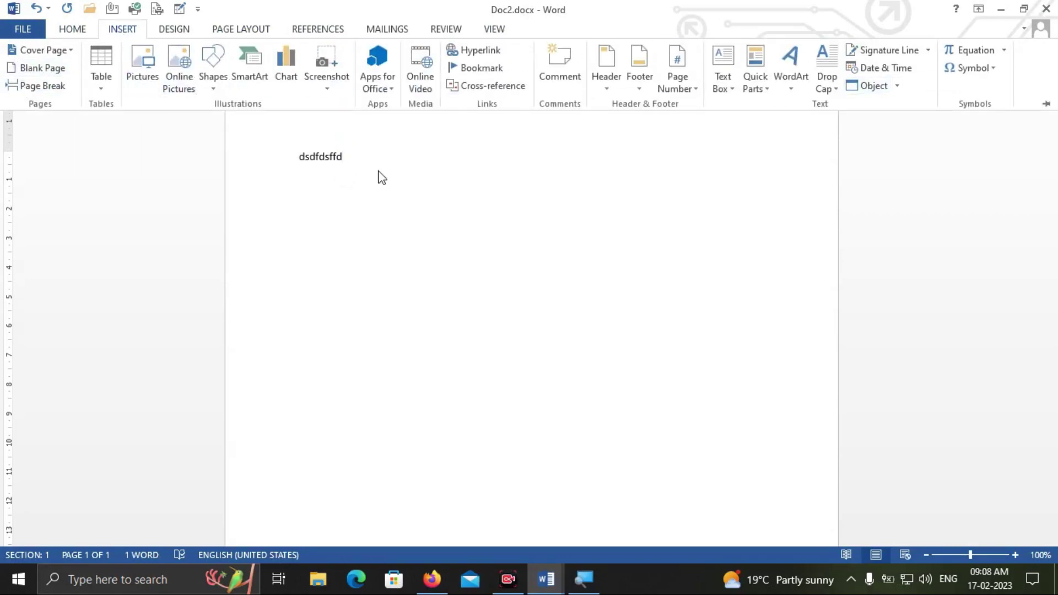
left_click(359, 166)
type("fdghdh")
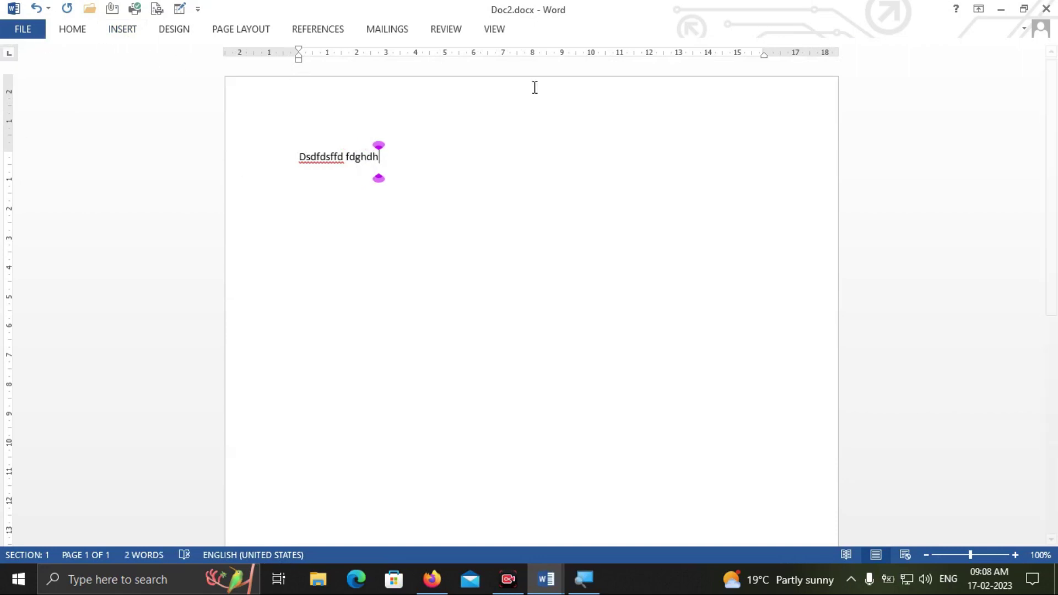
- Set the ribbon display to Show Tabs and Commands and continue the line with "fdgdfgdfdf dgfhd"
left_click(980, 11)
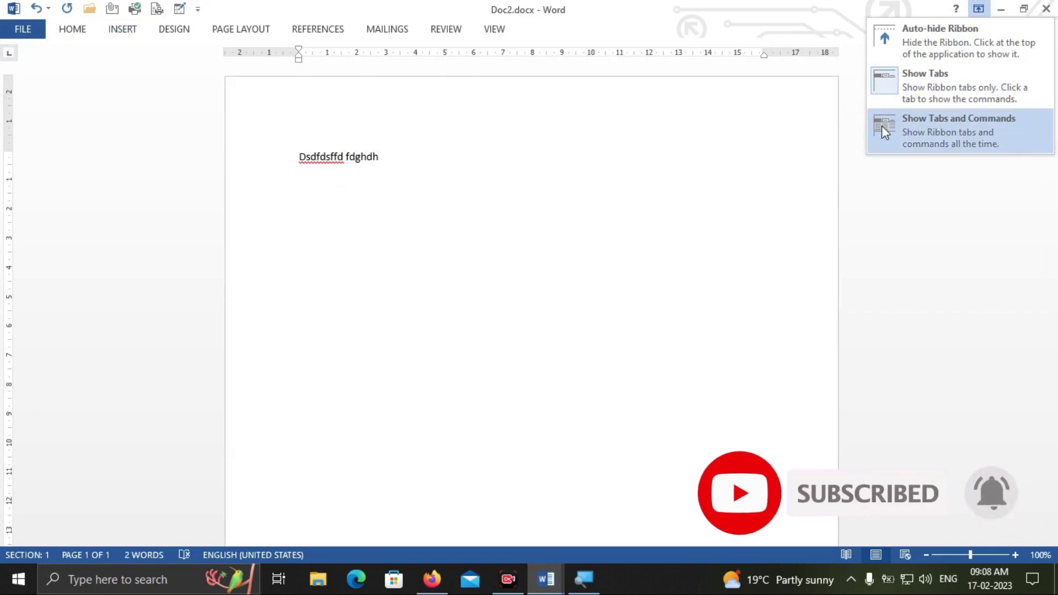
left_click(895, 130)
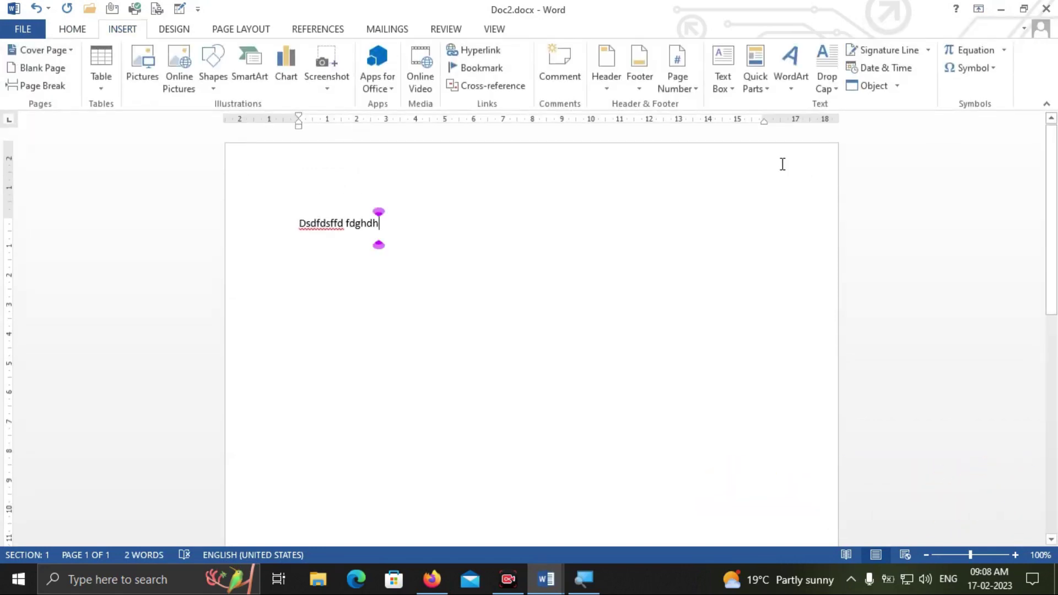
type("dgdfgdfdf  dgfhd")
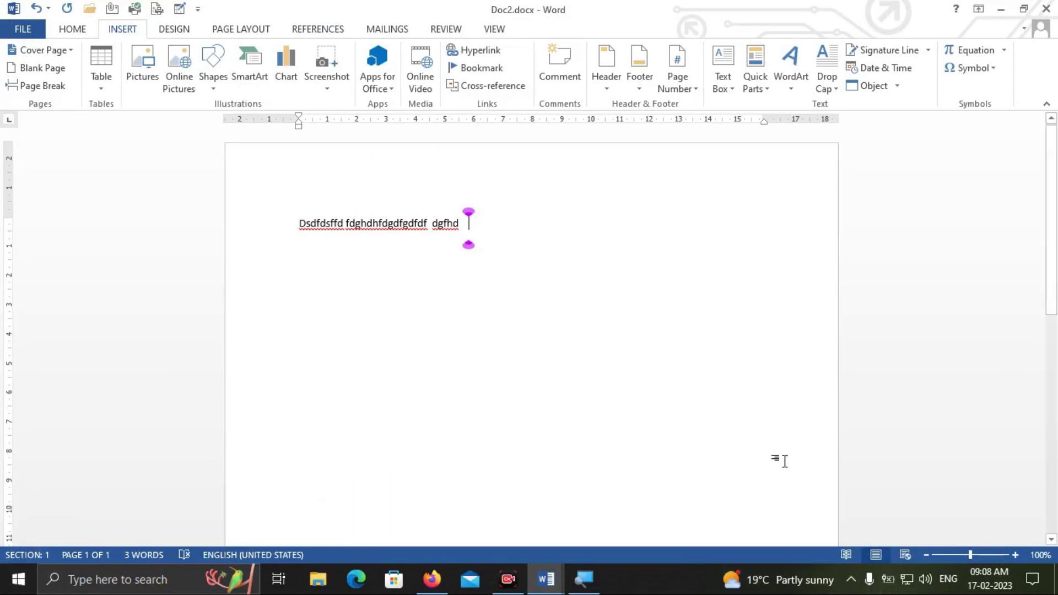
- Delete all the text in Doc2.docx
mouse_move(1052, 220)
left_mouse_down()
mouse_move(1053, 461)
mouse_move(1051, 221)
left_mouse_up()
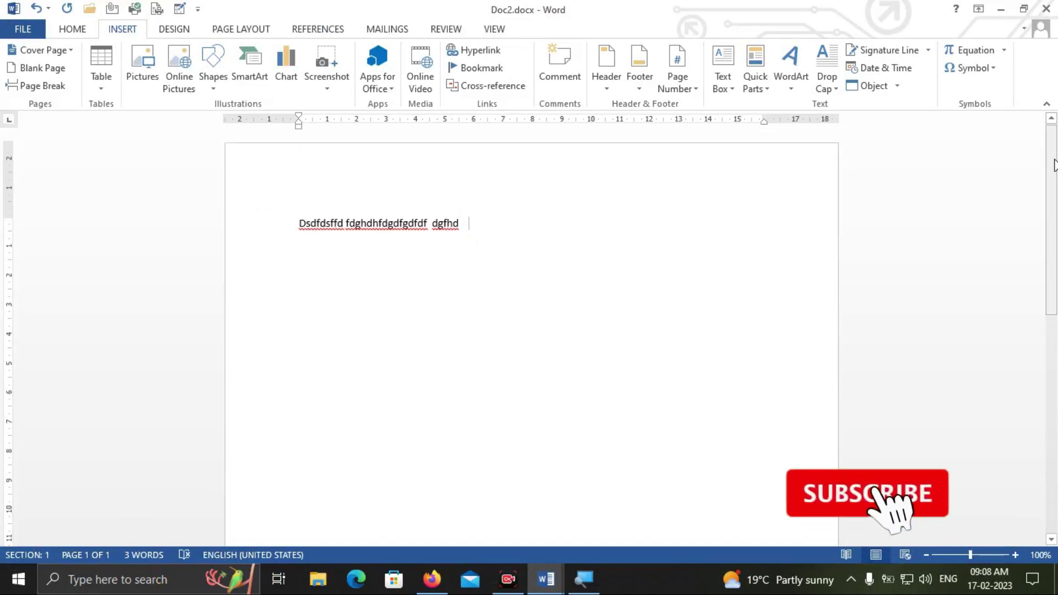
key("ctrl+a")
key("Delete")
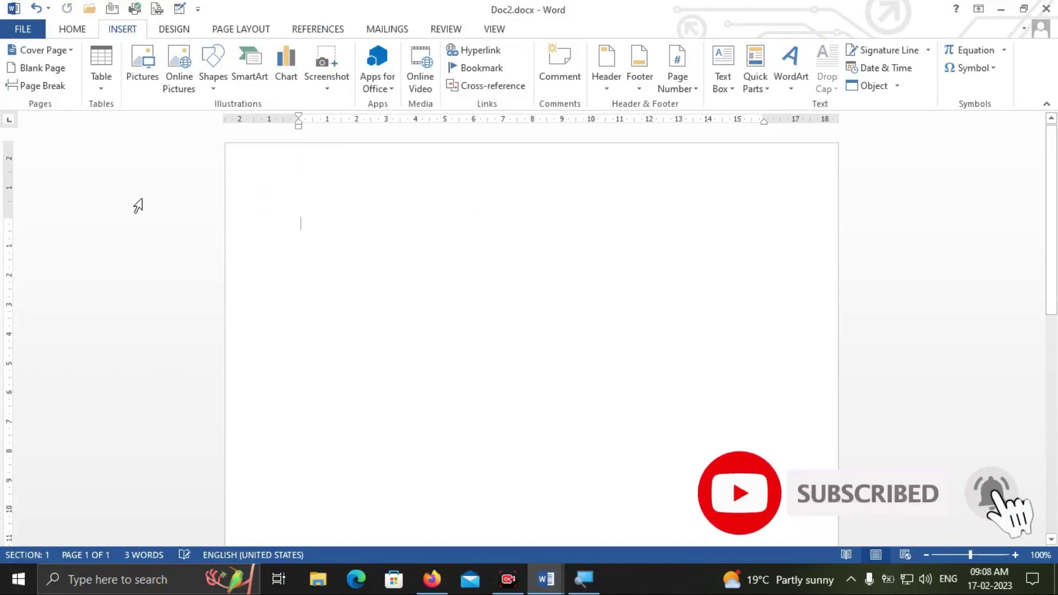
- Minimize both Word document windows and the Firefox window behind them
left_click(1001, 9)
left_click(1002, 9)
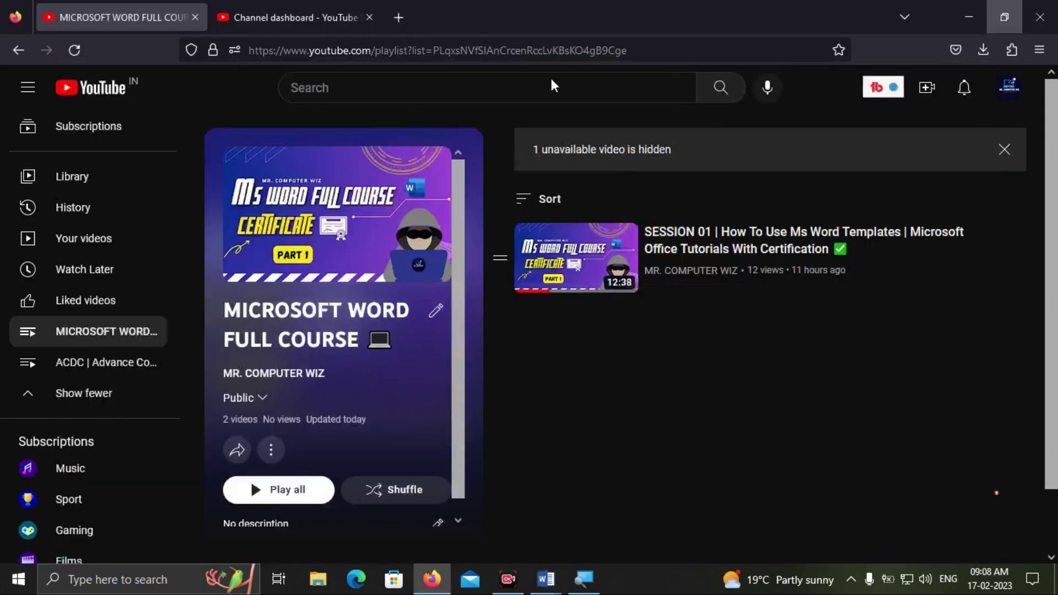
left_click(972, 8)
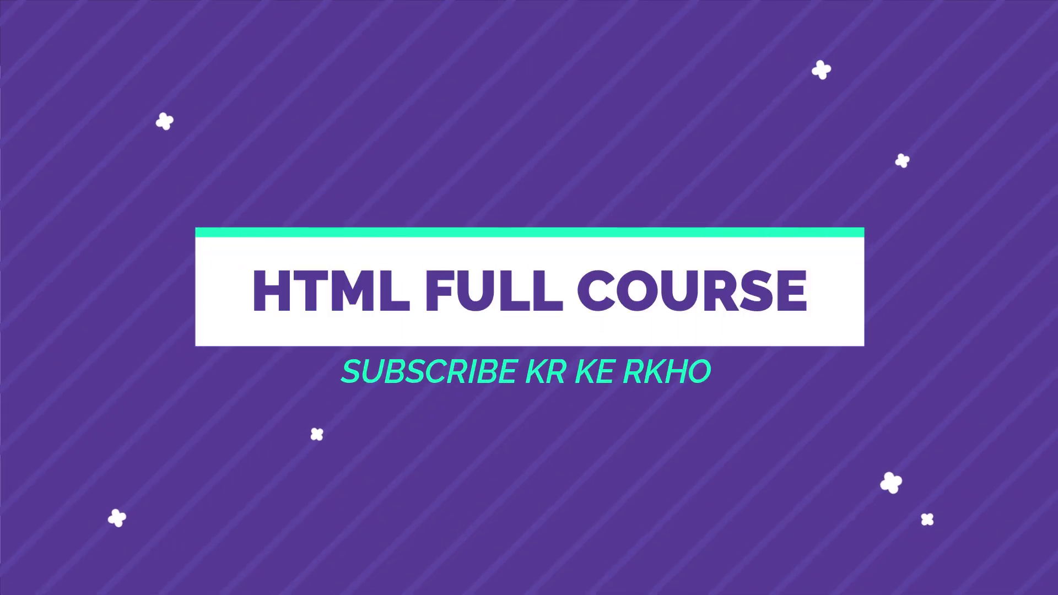
- Copy the Lorem Ipsum paragraph from the web page in Firefox and paste it into Doc2.docx in Word, followed by two line breaks
left_click_drag(821, 296, 10, 269)
key("ctrl+c")
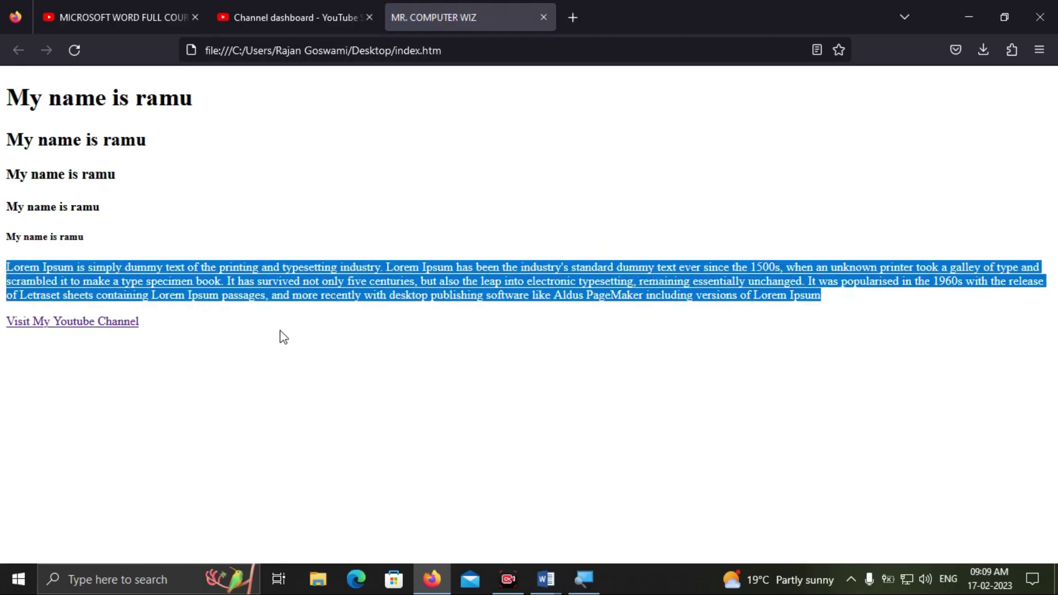
left_click(545, 579)
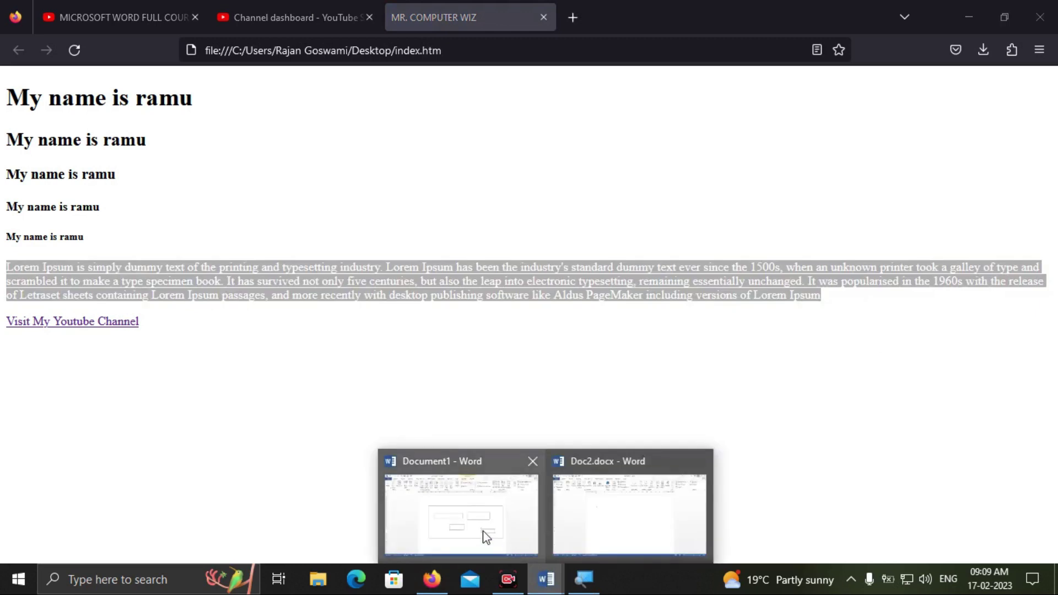
mouse_move(485, 535)
left_click(591, 520)
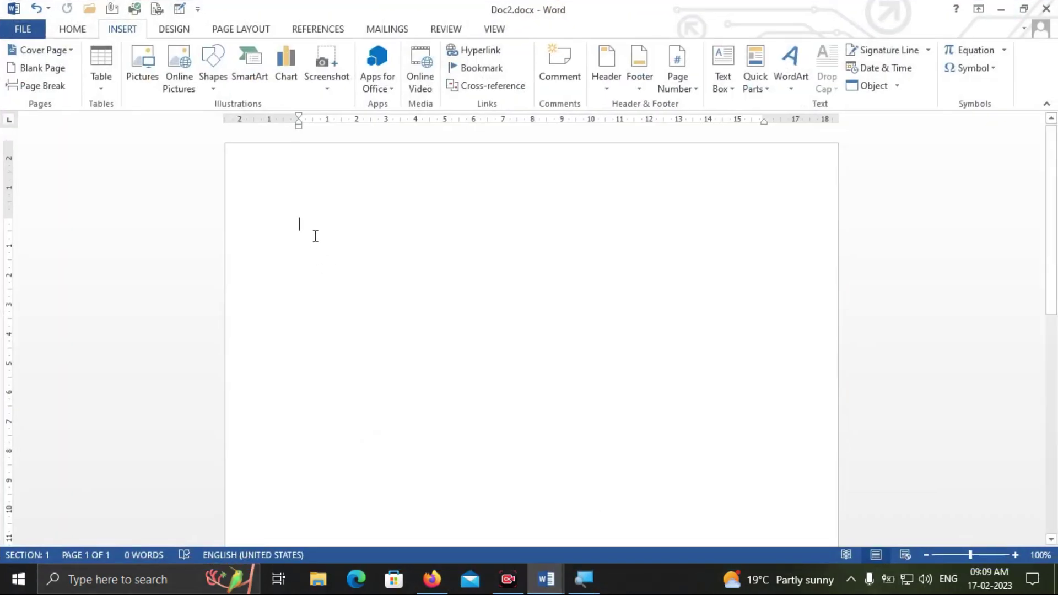
key("ctrl+v")
key("Return")
key("Return")
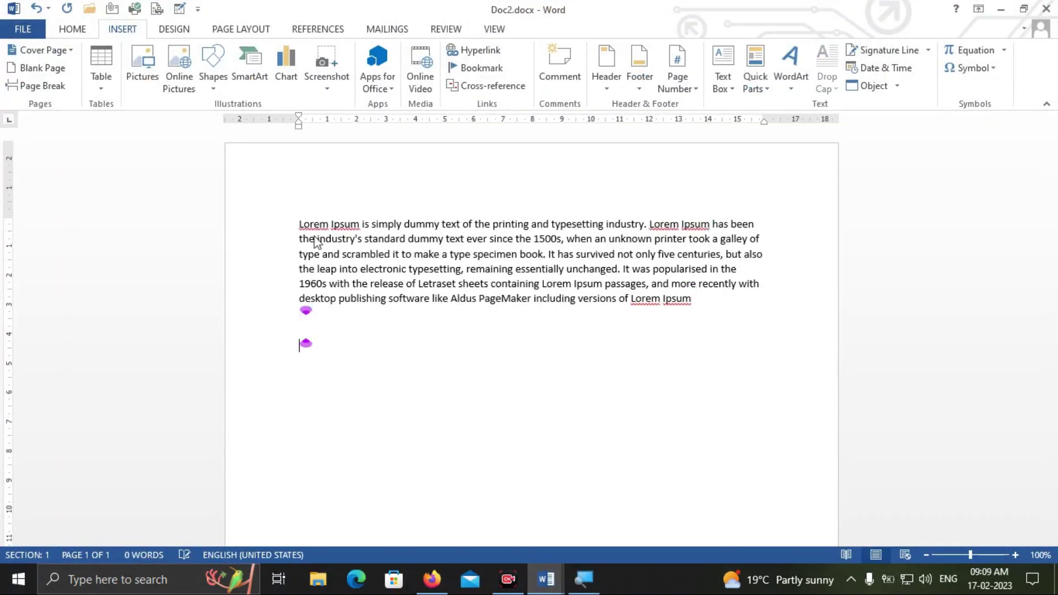
- Paste further copies of the paragraph separated by blank lines, adding one after a page break and another in the first page's remaining space
key("ctrl+v")
key("Return")
key("Return")
key("ctrl+v")
key("Return")
key("Return")
key("ctrl+Return")
key("ctrl+v")
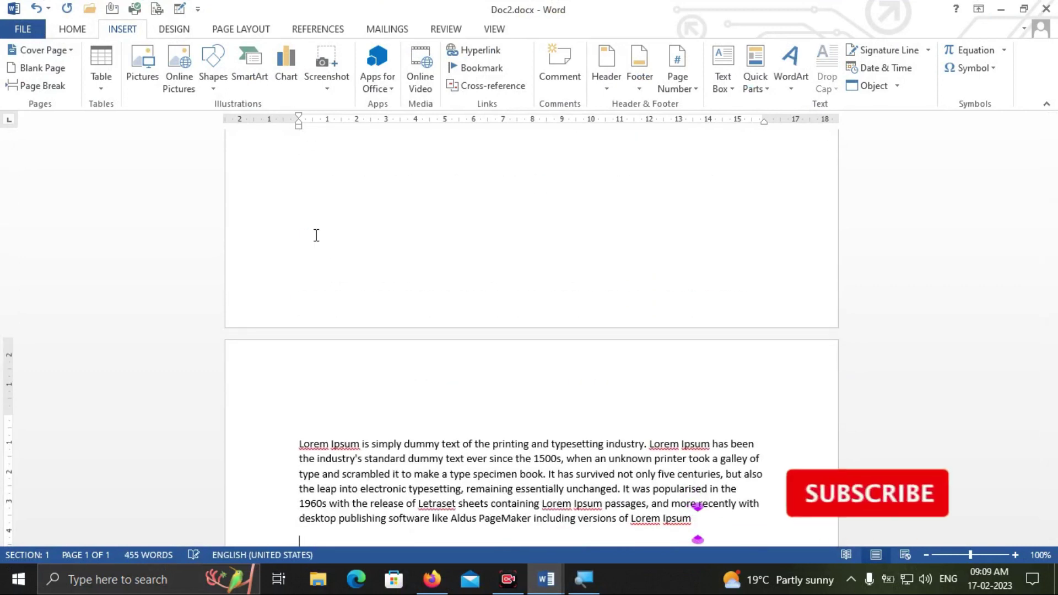
scroll(283, 226, "down", 5)
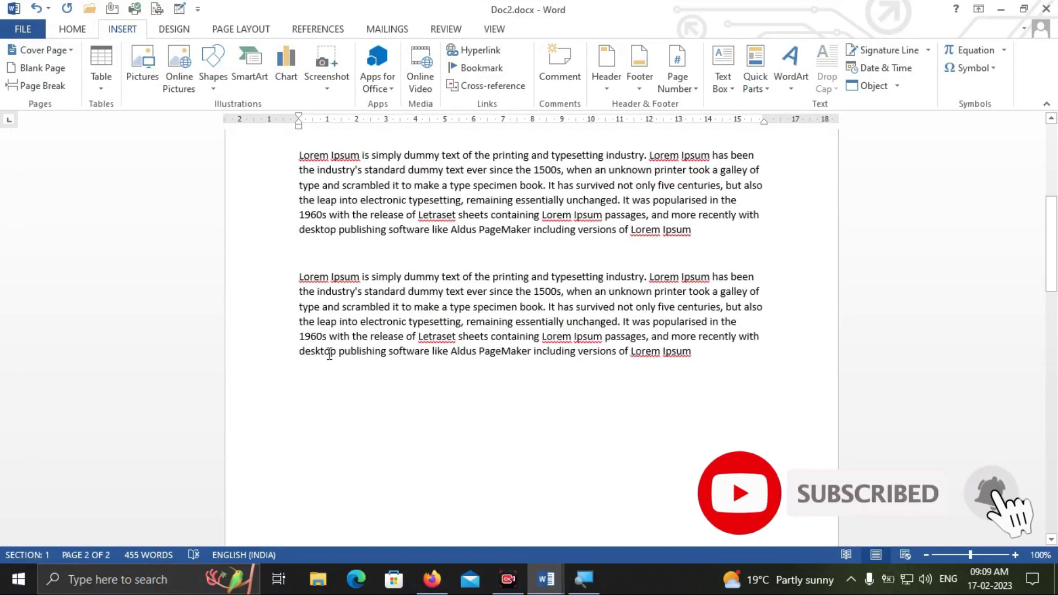
key("ctrl+v")
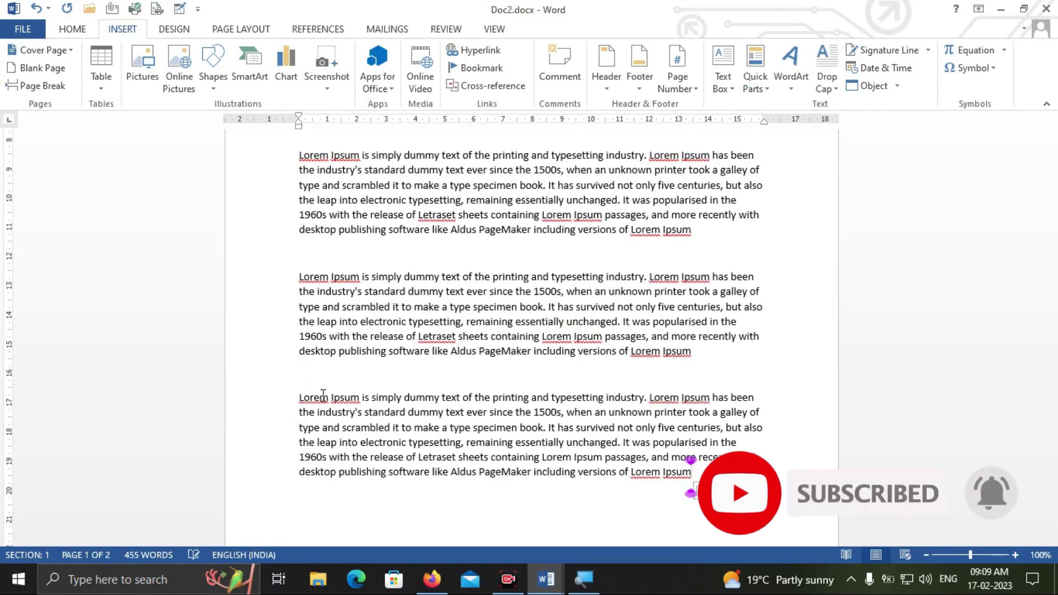
scroll(323, 394, "up", 7)
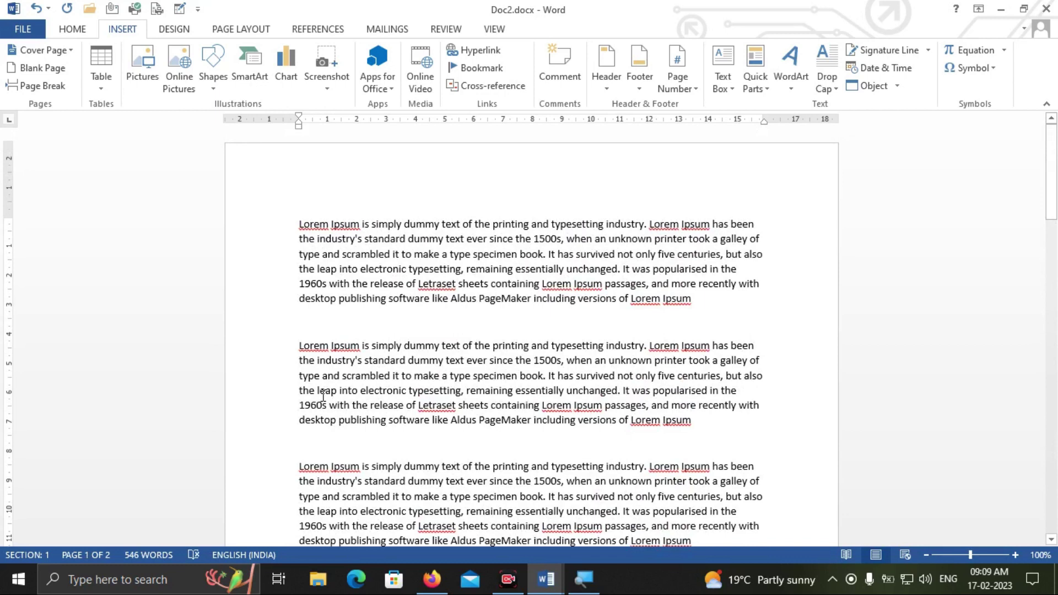
scroll(323, 395, "down", 5)
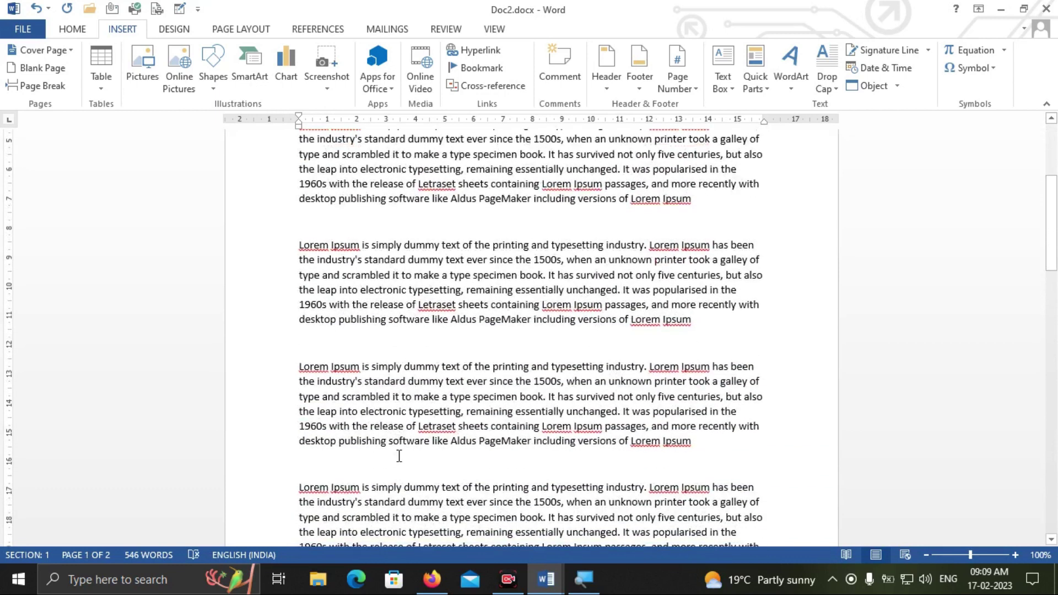
scroll(399, 456, "up", 5)
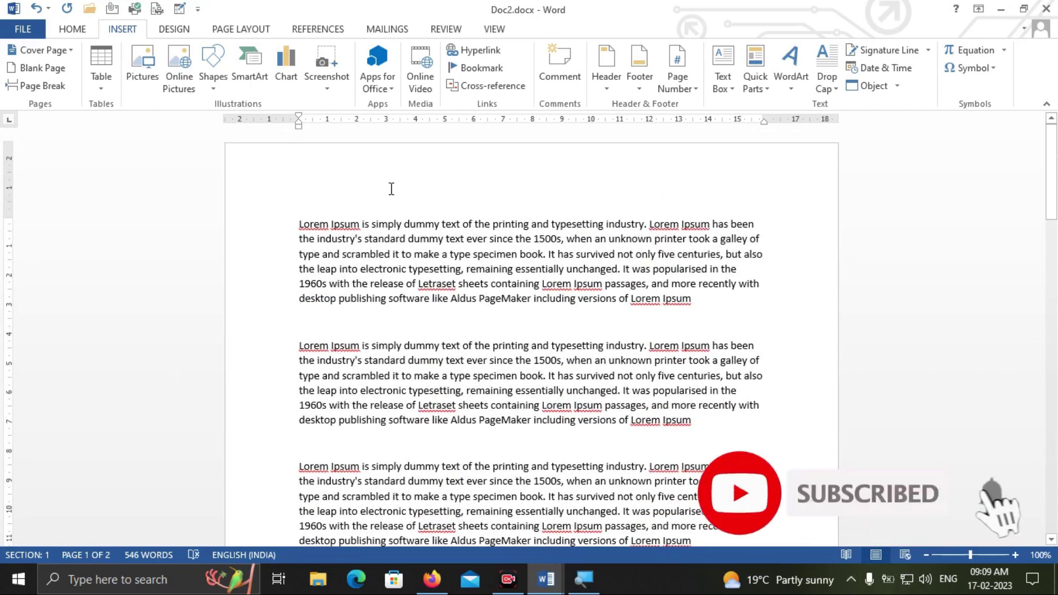
scroll(392, 189, "down", 7)
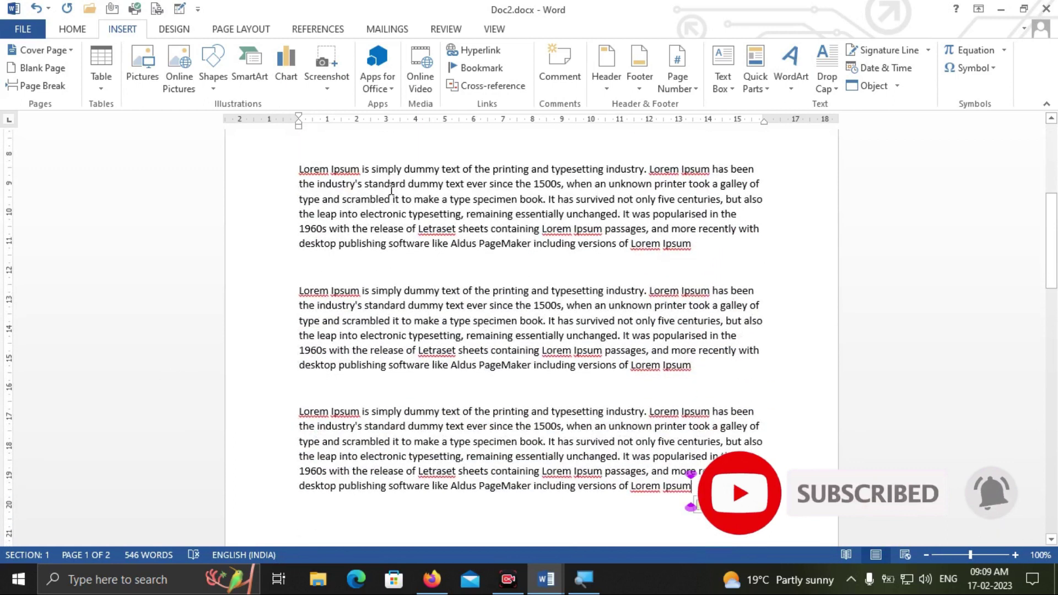
- Return to the top of the document, try out the page zoom slider and restore the zoom to 100%
scroll(391, 189, "up", 5)
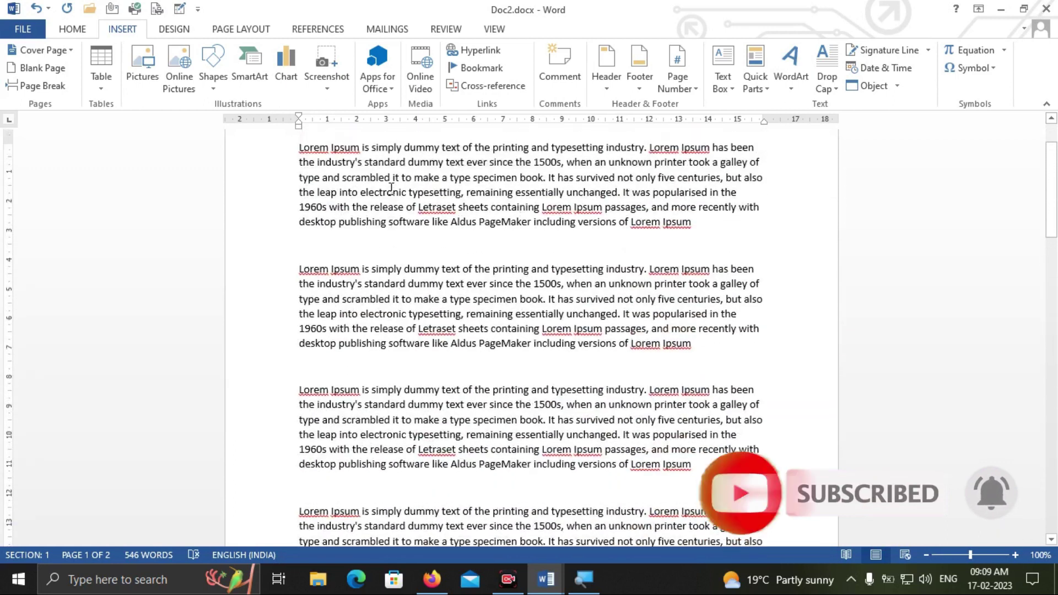
scroll(392, 189, "up", 1)
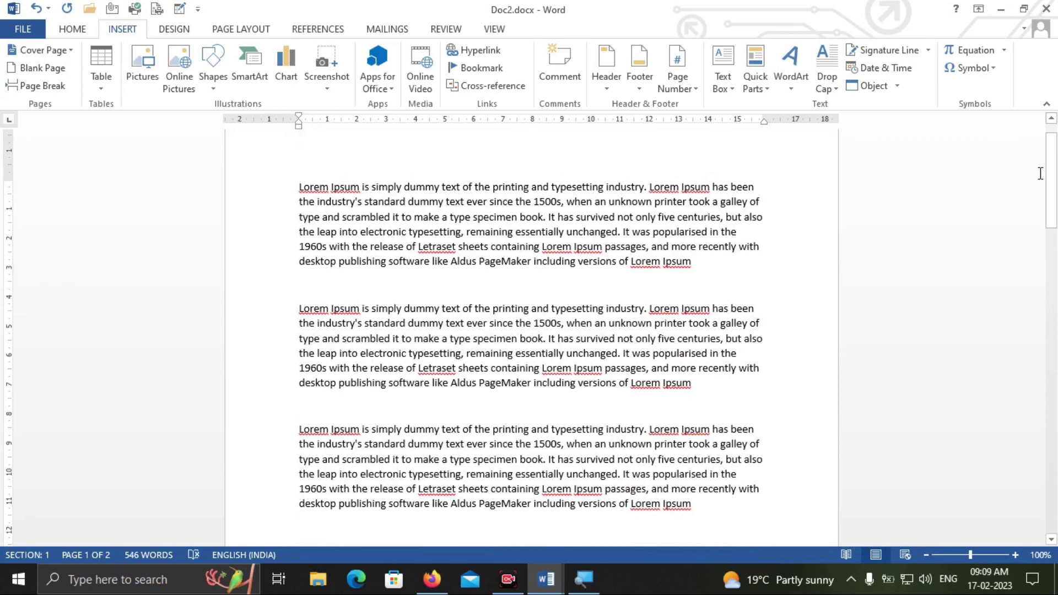
left_click_drag(1052, 182, 1044, 134)
left_click_drag(1033, 86, 1047, 109)
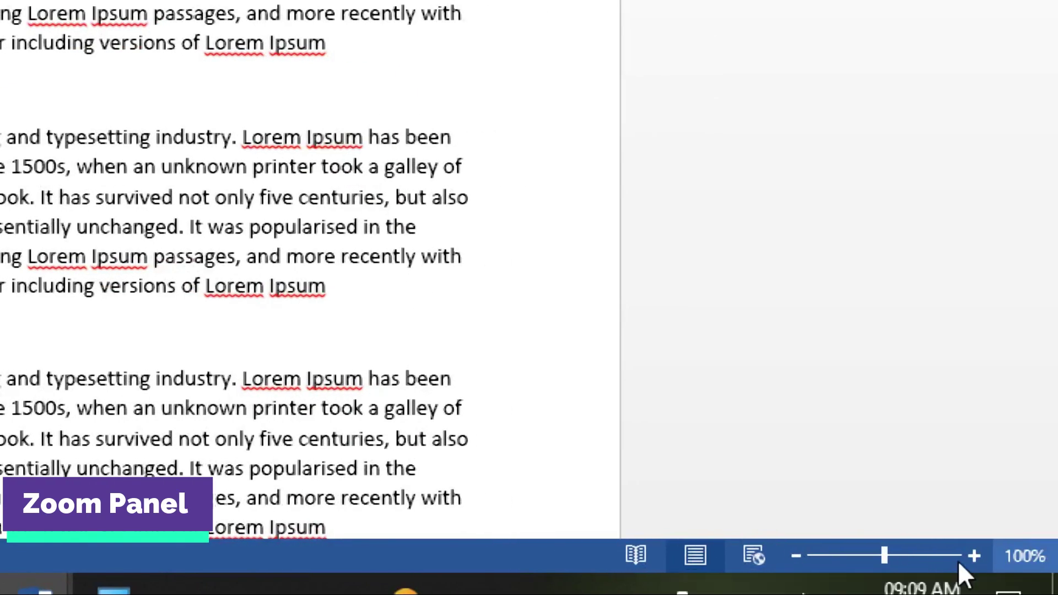
mouse_move(885, 555)
left_mouse_down()
mouse_move(914, 556)
mouse_move(835, 564)
mouse_move(890, 561)
left_mouse_up()
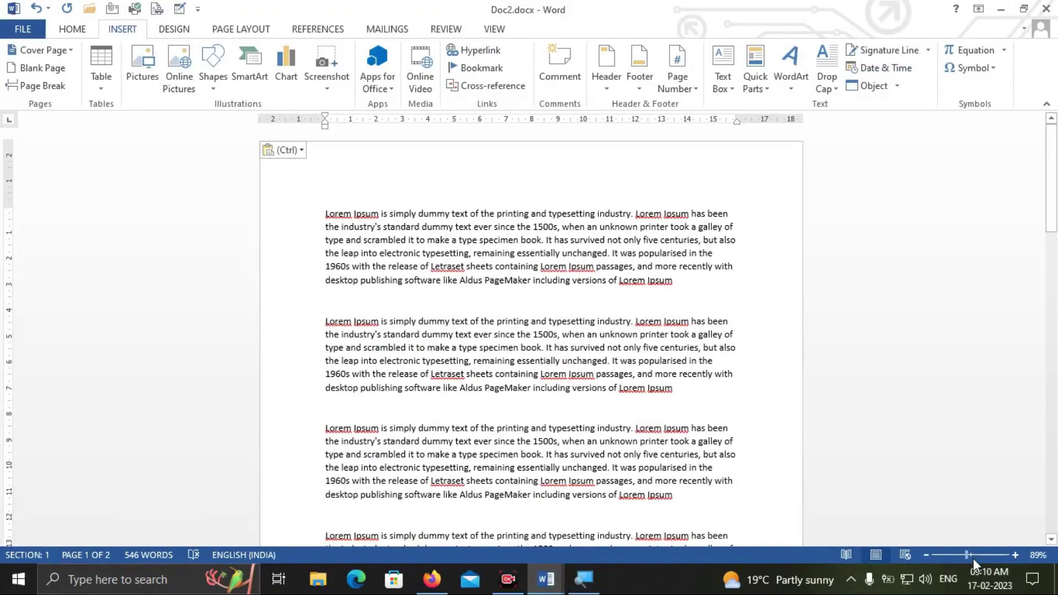
mouse_move(970, 558)
left_mouse_down()
mouse_move(993, 560)
mouse_move(956, 569)
mouse_move(970, 570)
left_mouse_up()
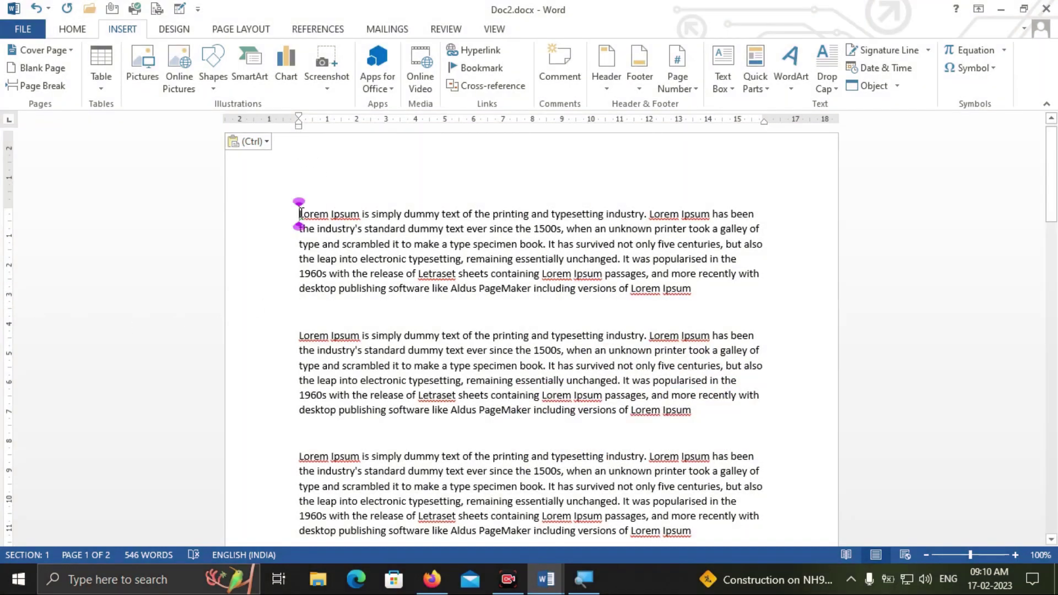
- Move the document's left page margin about 4 cm inward on the horizontal ruler
left_click_drag(298, 117, 422, 119)
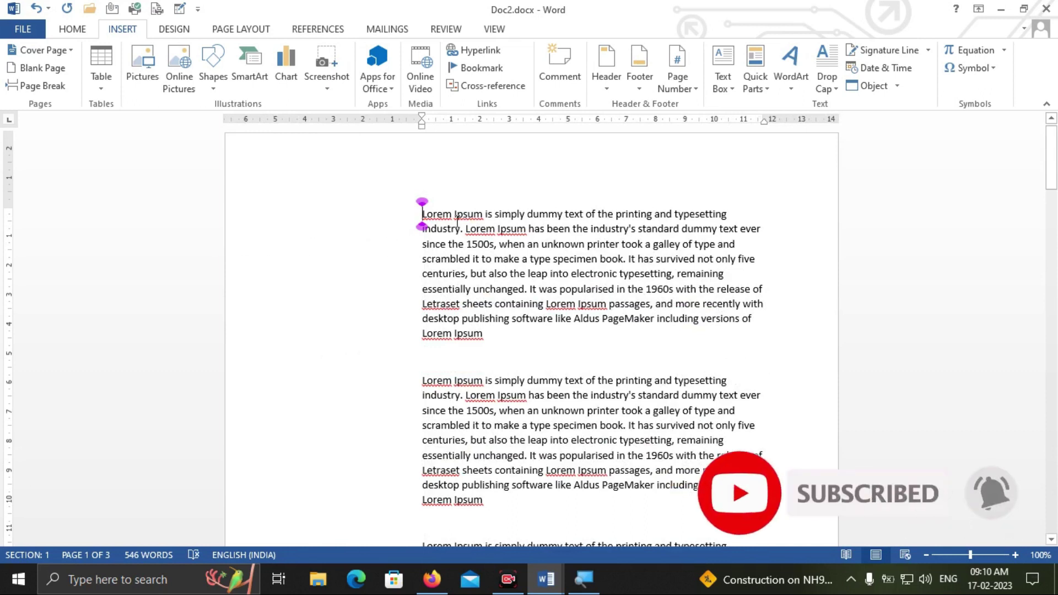
scroll(462, 288, "down", 10)
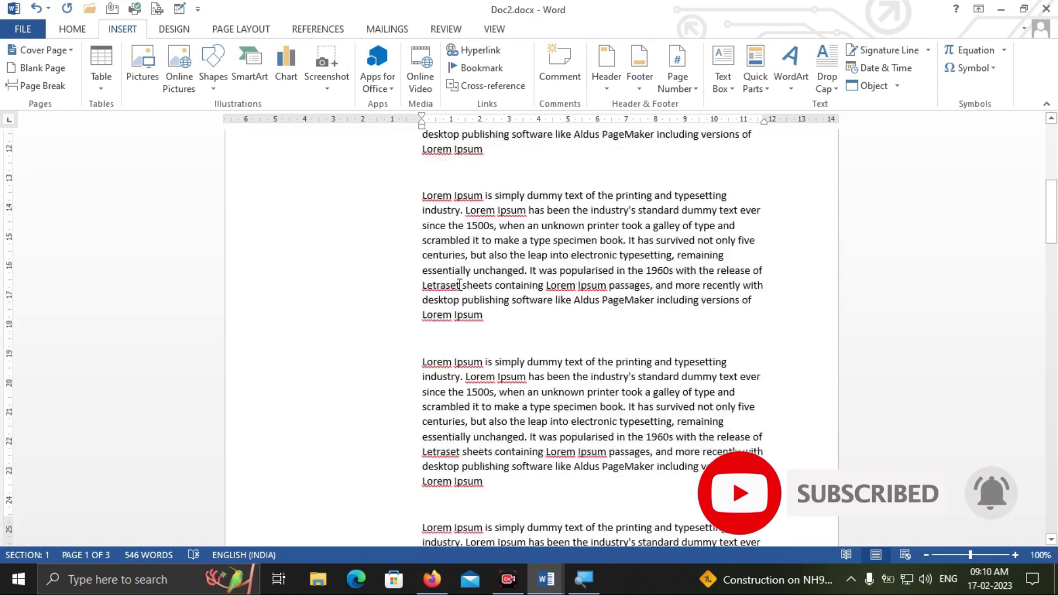
scroll(452, 281, "up", 10)
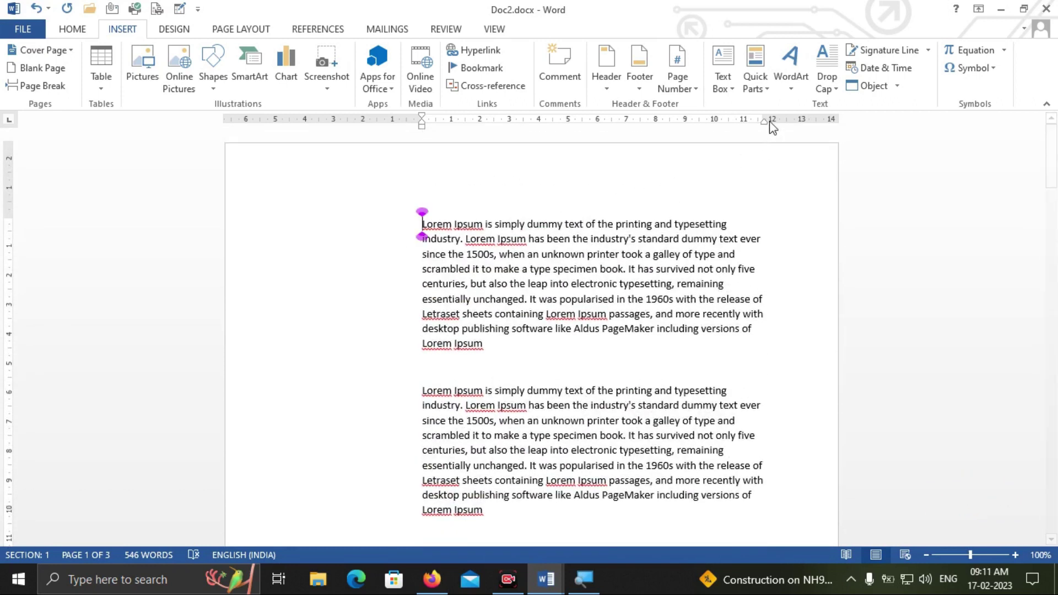
- Move the right page margin inward on the horizontal ruler to leave a text column about 7 cm wide
left_click_drag(764, 118, 627, 136)
scroll(714, 288, "down", 3)
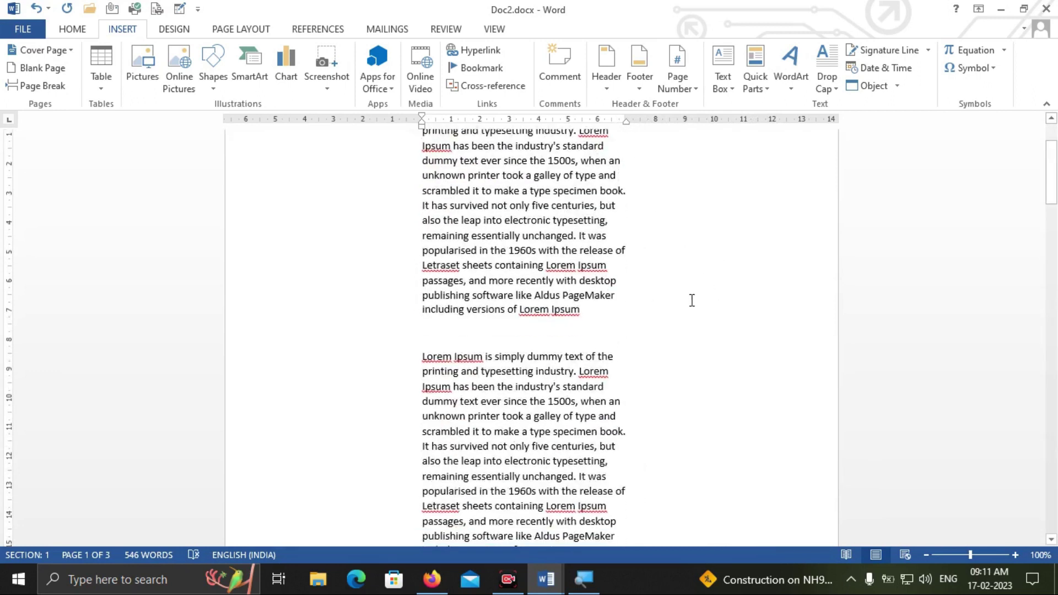
scroll(441, 284, "down", 5)
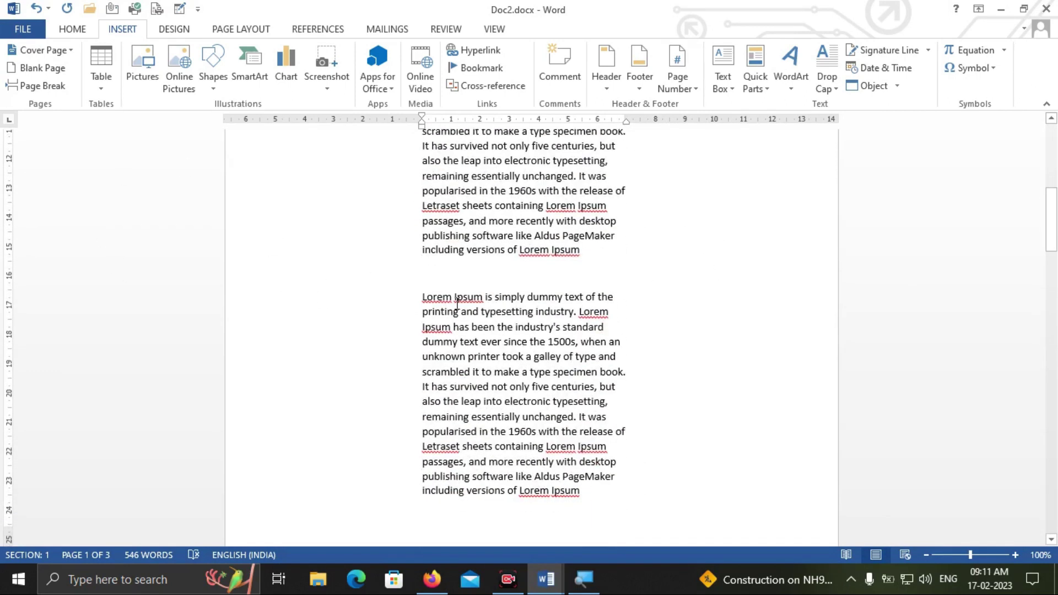
scroll(457, 302, "up", 3)
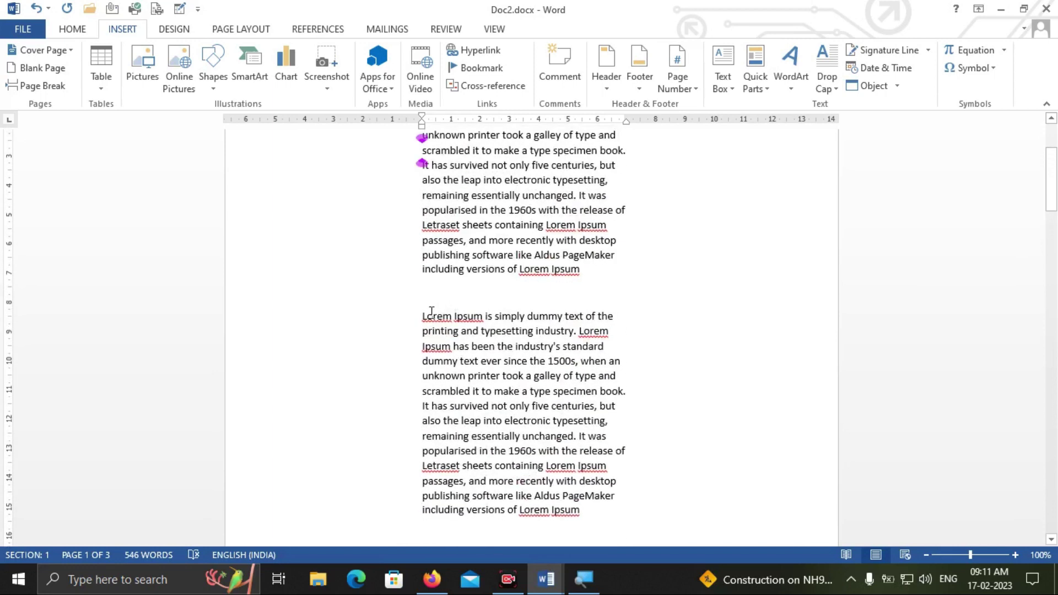
scroll(432, 311, "up", 3)
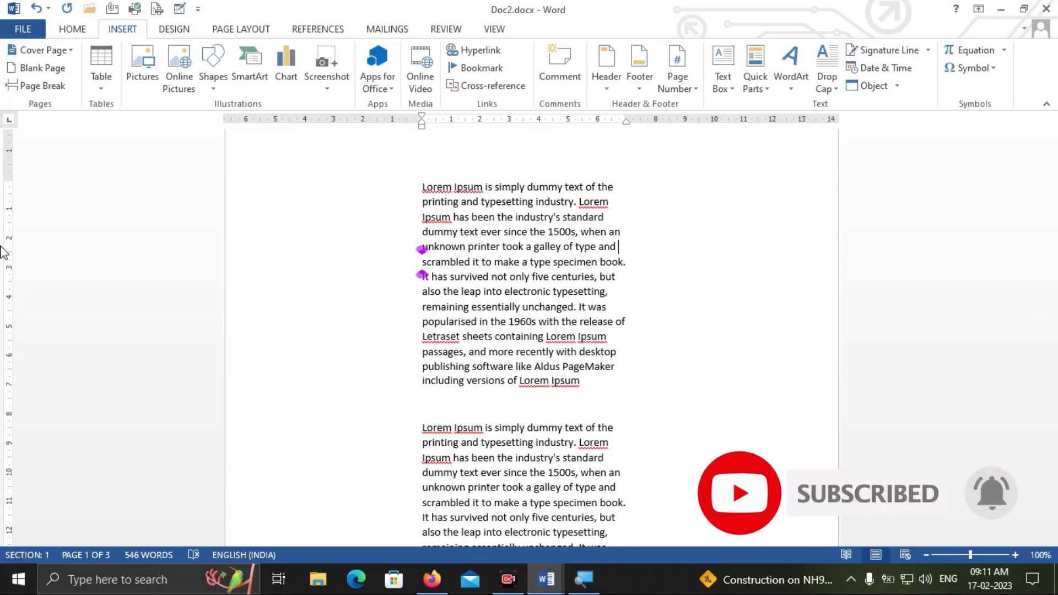
- Lower the top page margin to about 5.5 cm on the vertical ruler
left_click_drag(12, 186, 2, 227)
left_click_drag(11, 178, 11, 388)
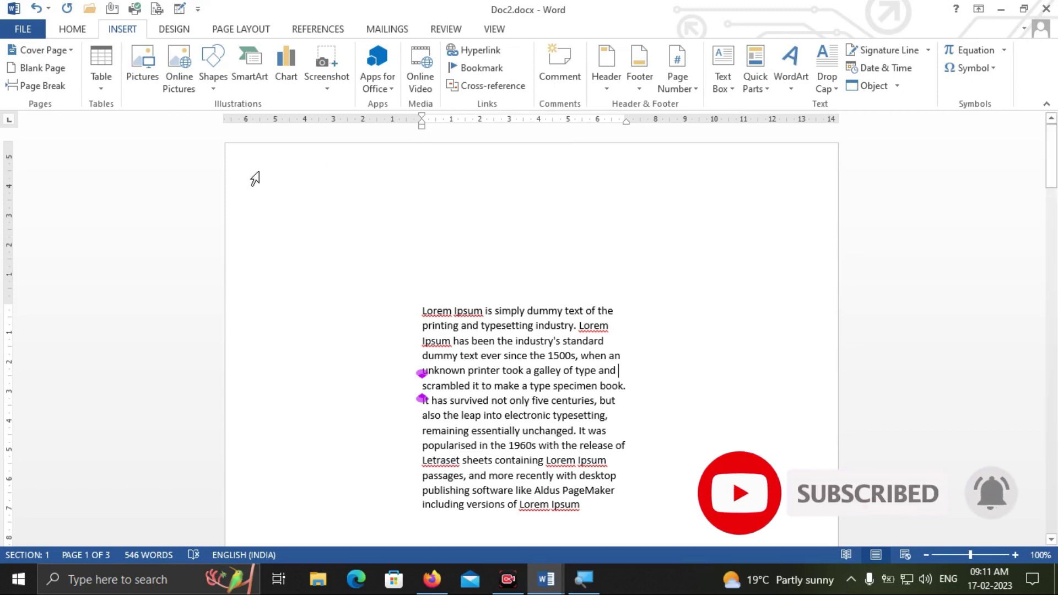
scroll(254, 179, "down", 3)
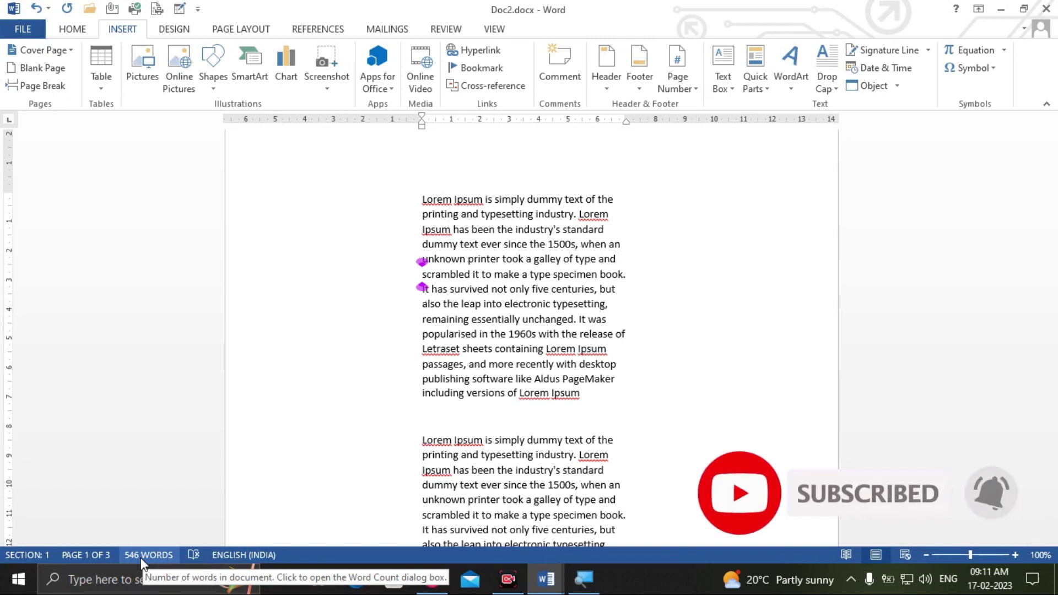
- Look through the document's pages and examine the word count and page number indicators in the status bar
scroll(307, 432, "down", 8)
scroll(392, 444, "down", 15)
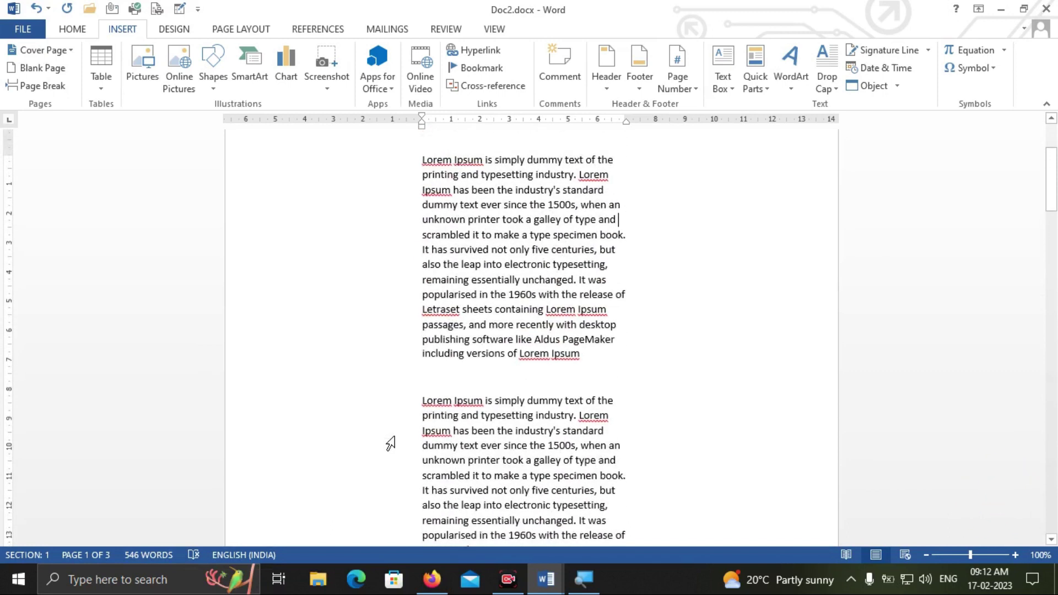
scroll(391, 443, "up", 1)
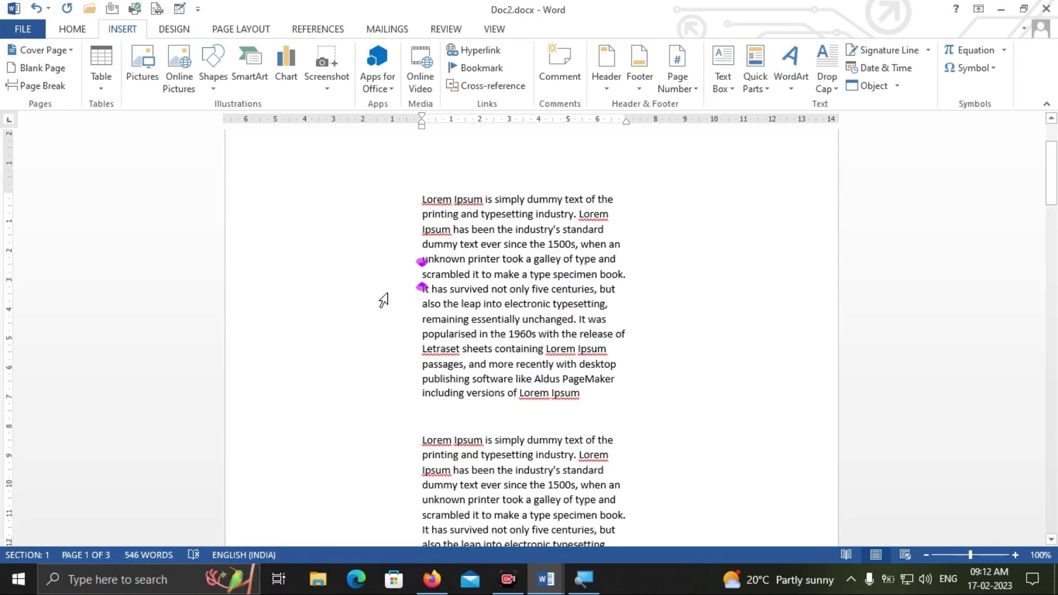
scroll(458, 289, "down", 20)
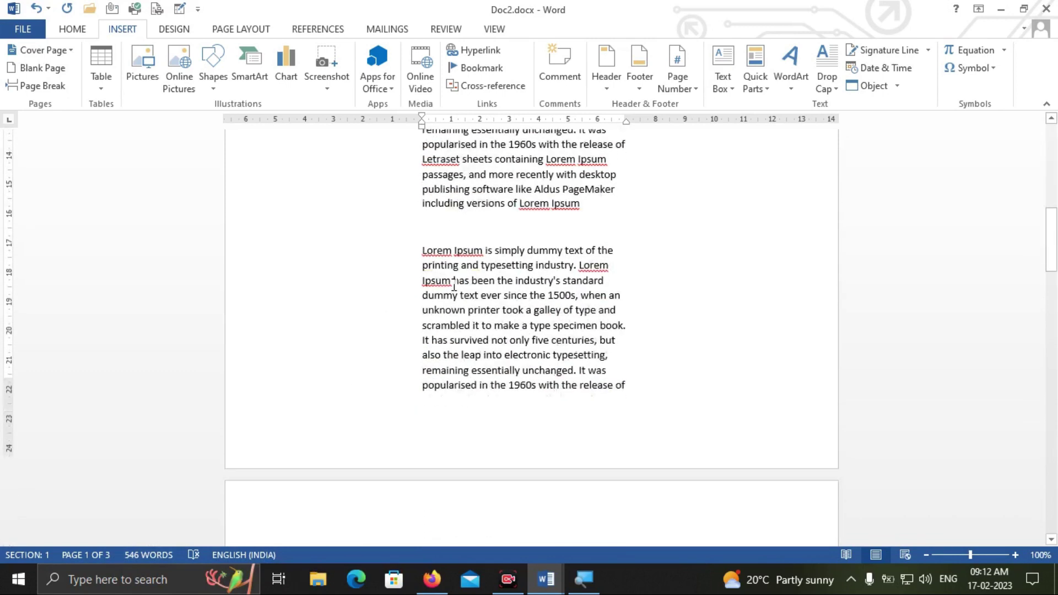
scroll(454, 284, "down", 18)
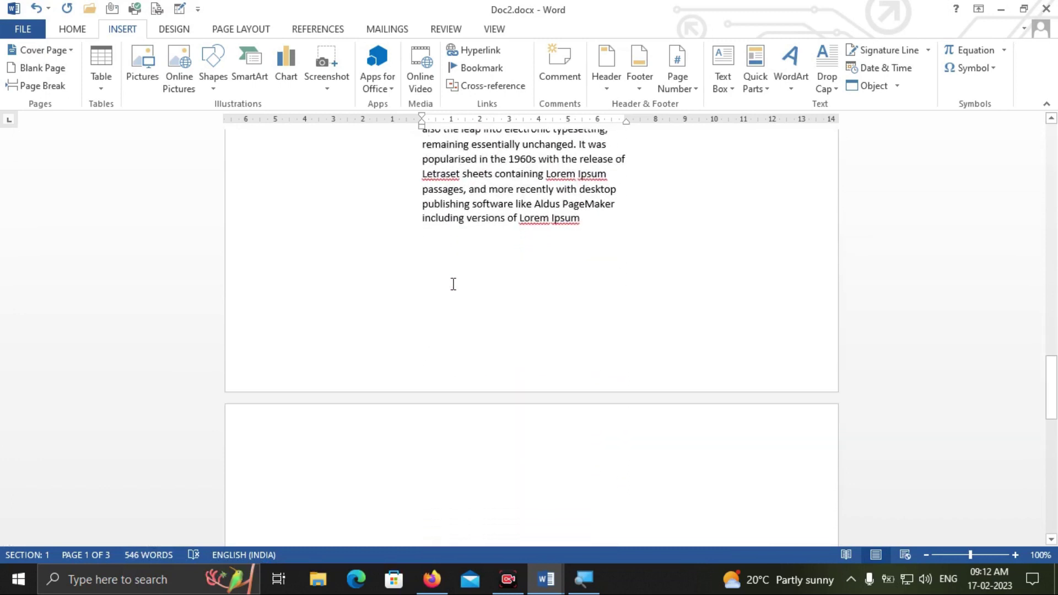
scroll(452, 283, "up", 20)
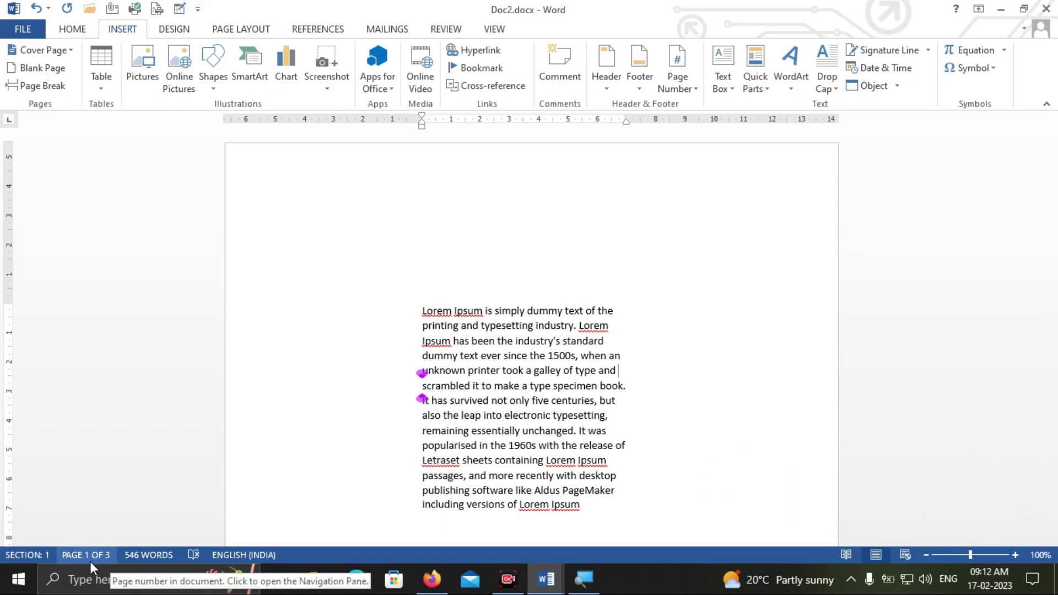
- Place the cursor in the text of page 1 and page 2, then view the Go To dialog and close it
left_click(461, 371)
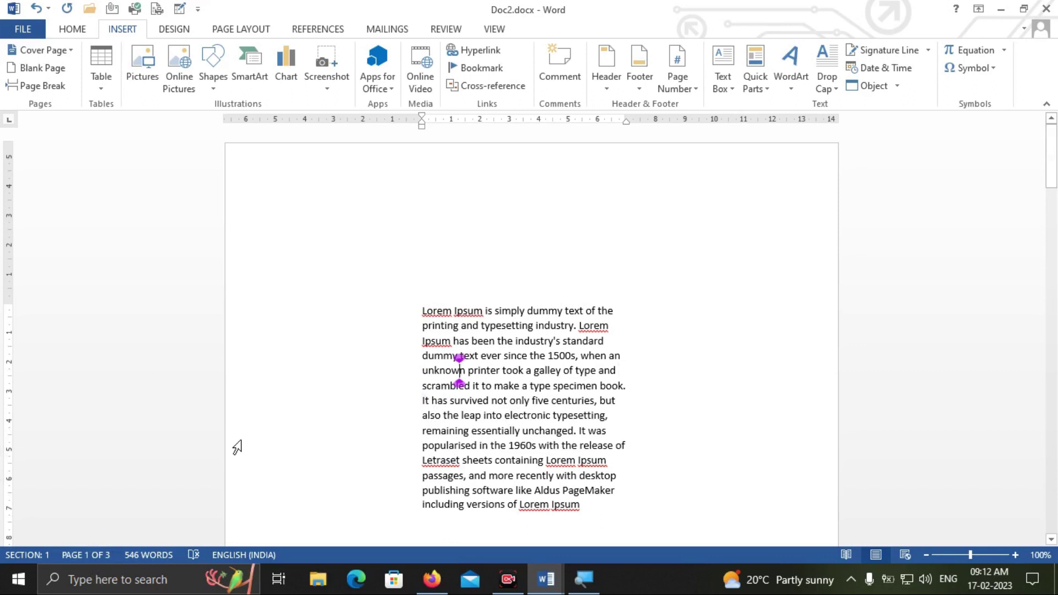
scroll(573, 309, "down", 8)
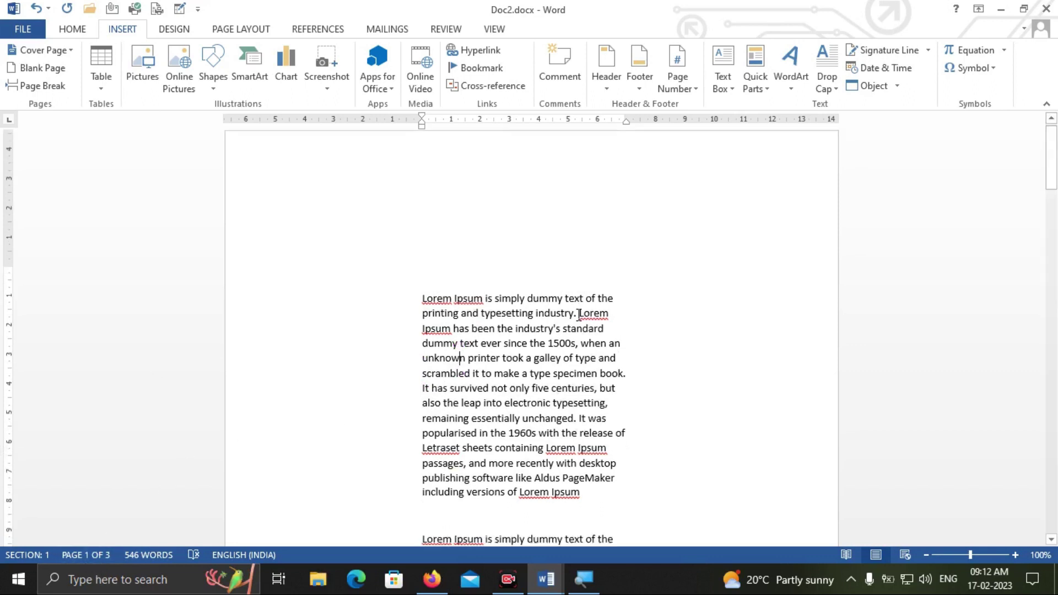
scroll(572, 309, "down", 10)
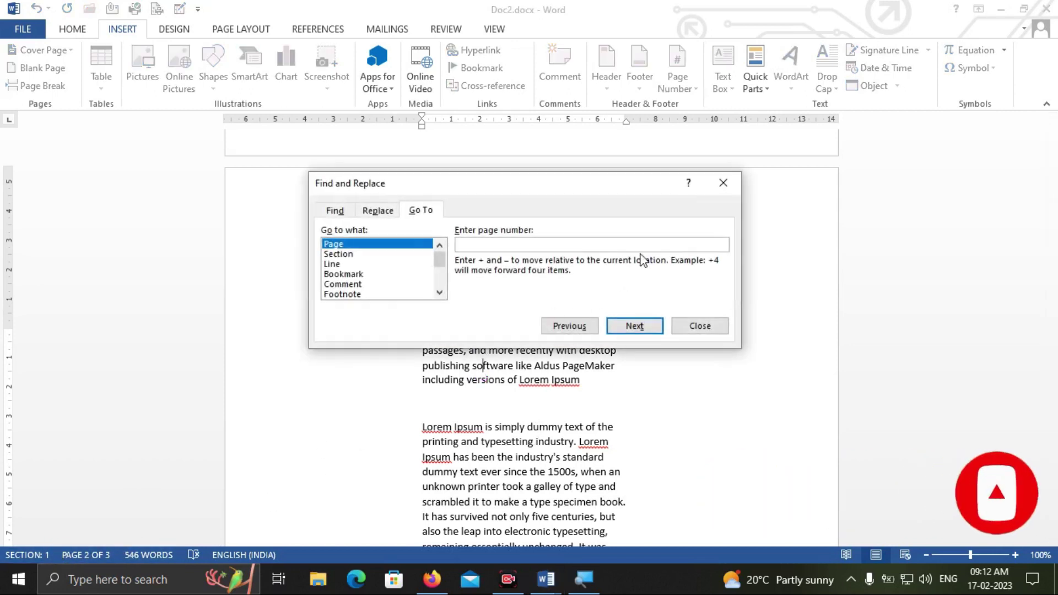
key("Escape")
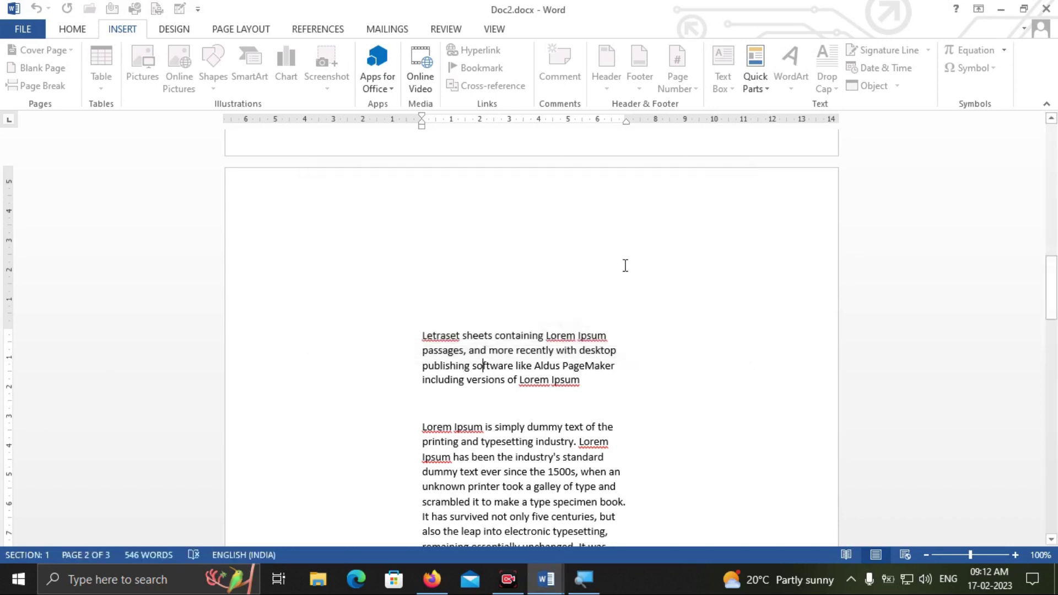
- Customize the status bar by removing the Section indicator, and hide and restore the Word Count
right_click(339, 550)
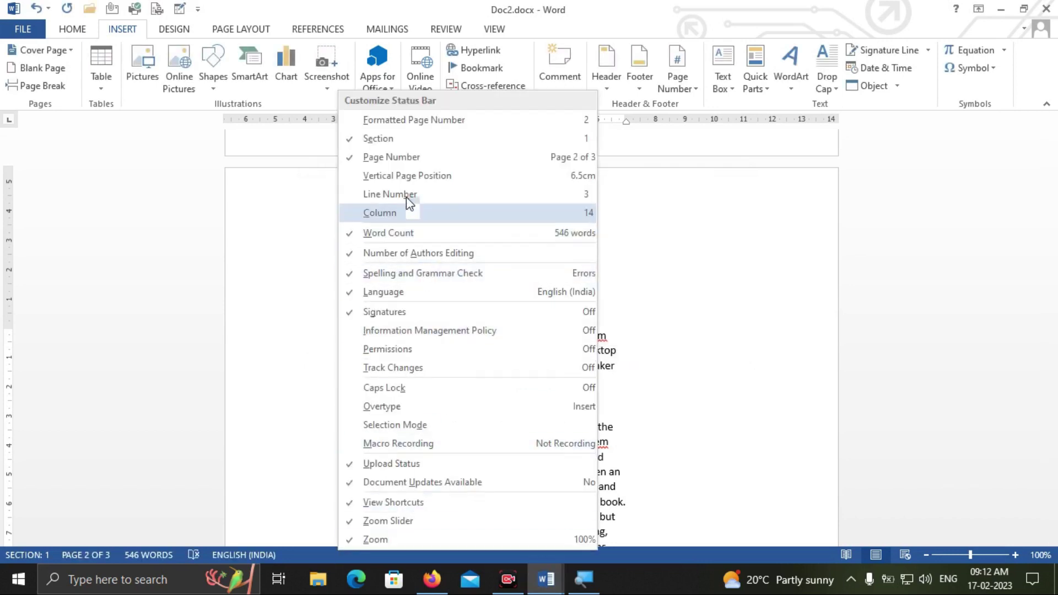
left_click(397, 139)
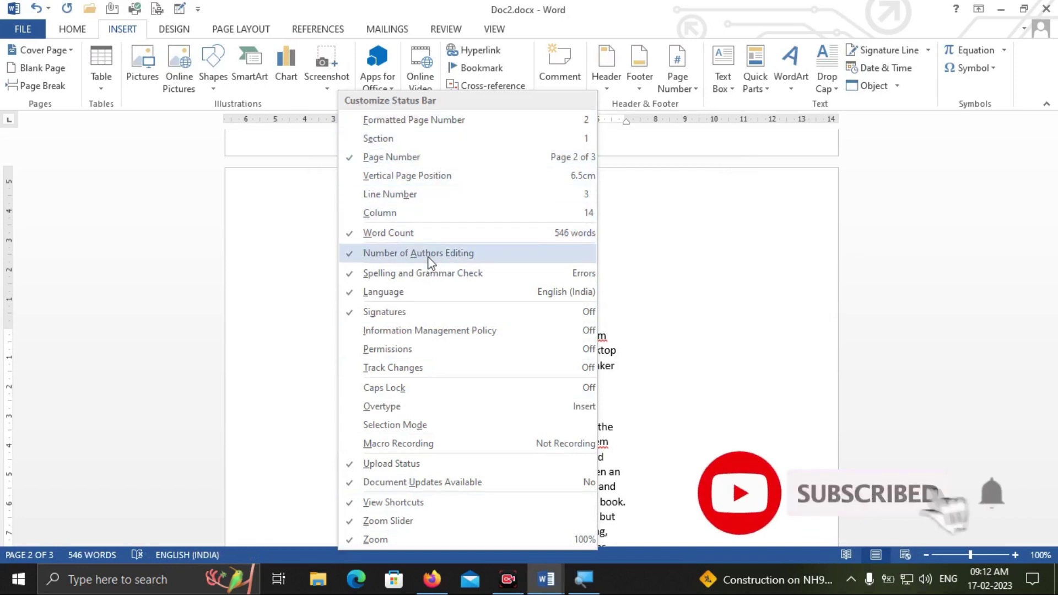
left_click(428, 237)
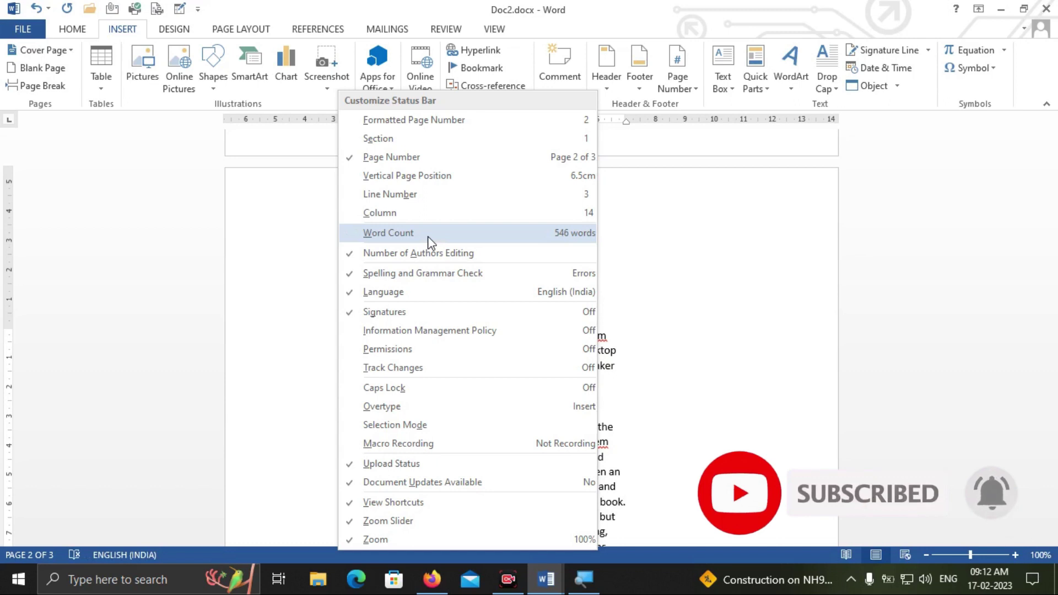
left_click(428, 238)
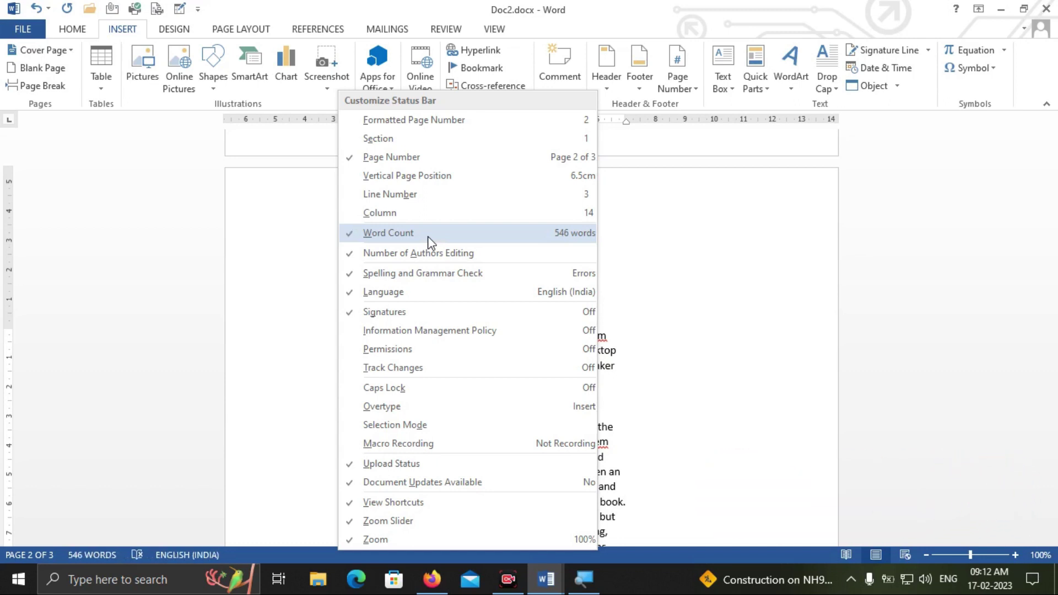
left_click(629, 285)
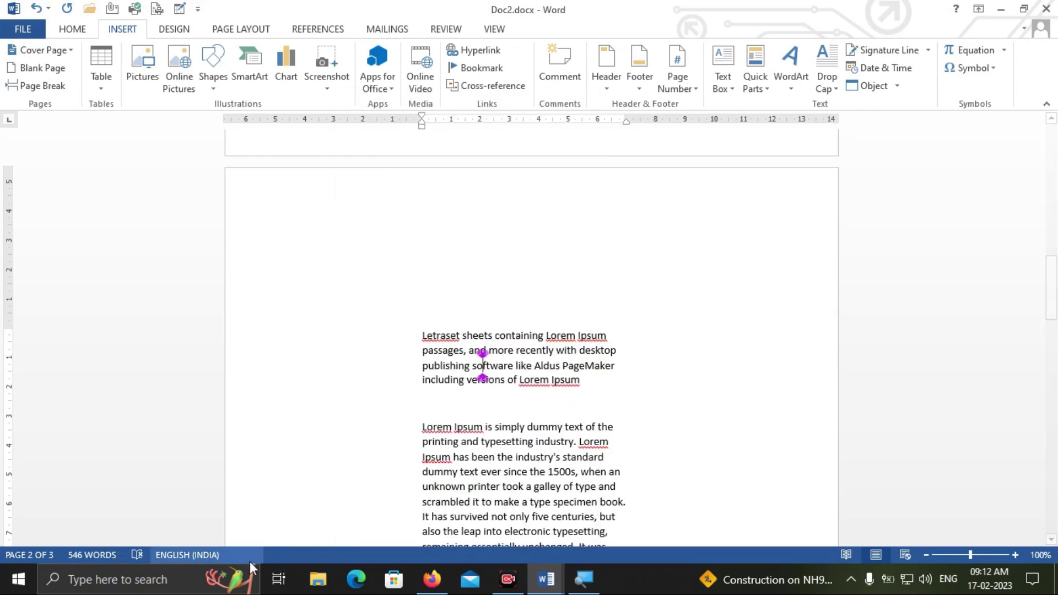
- Hide the Spelling and Grammar Check indicator on the status bar and show it again
right_click(294, 558)
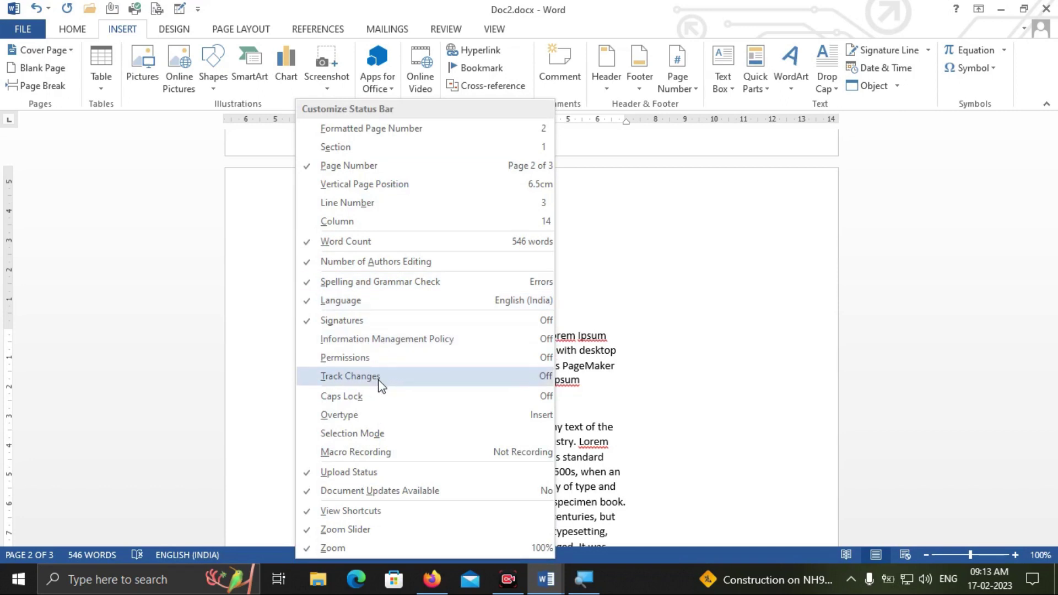
left_click(461, 285)
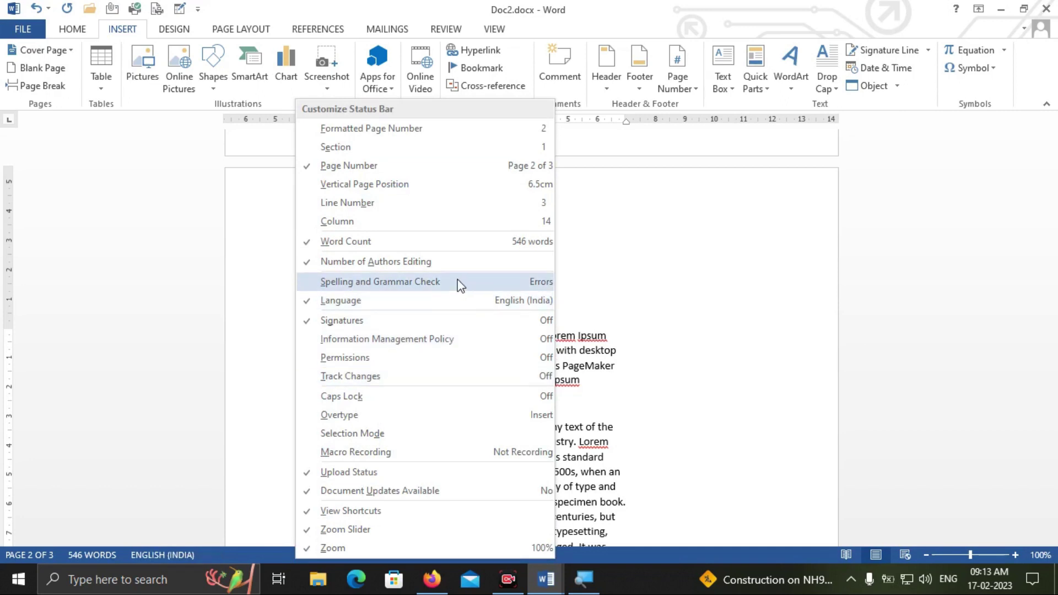
left_click(461, 285)
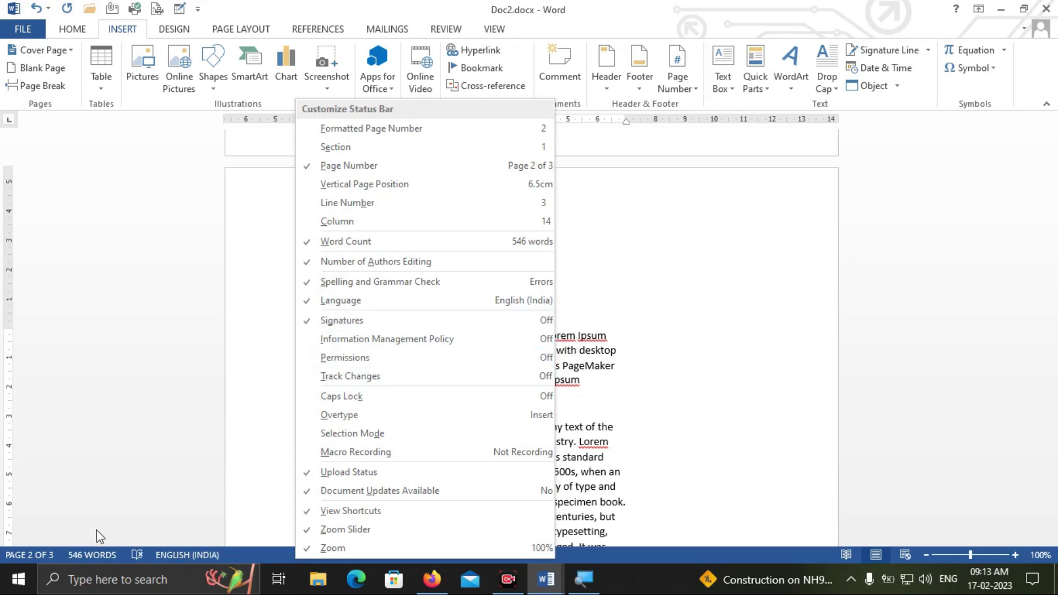
- Run the spelling check, apply Change All to replace Lorem with the suggestion Lore, and close the Spelling pane
left_click(140, 556)
left_click(140, 556)
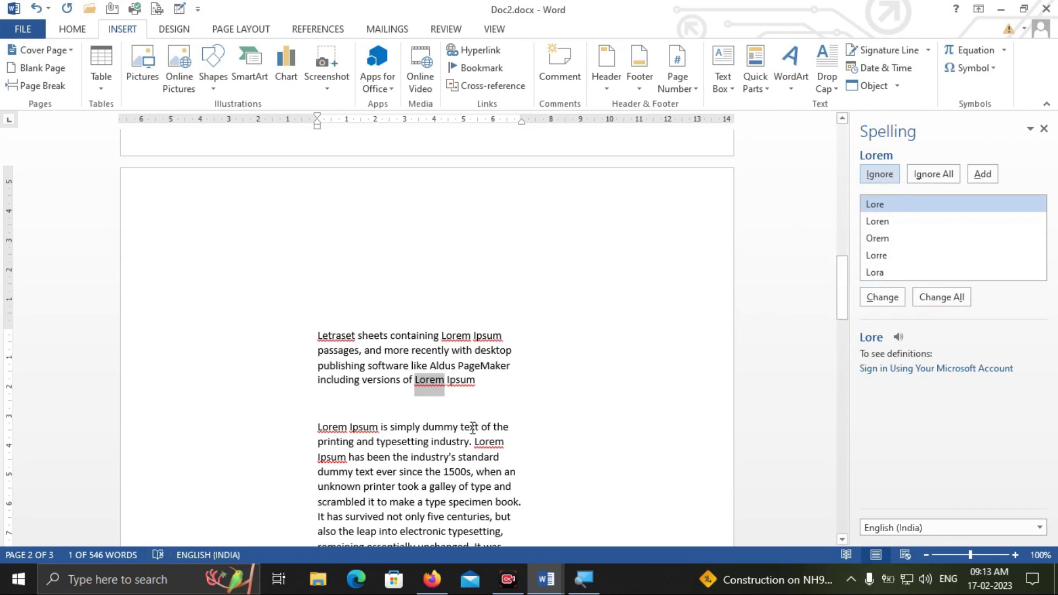
scroll(441, 390, "up", 3)
scroll(437, 385, "down", 1)
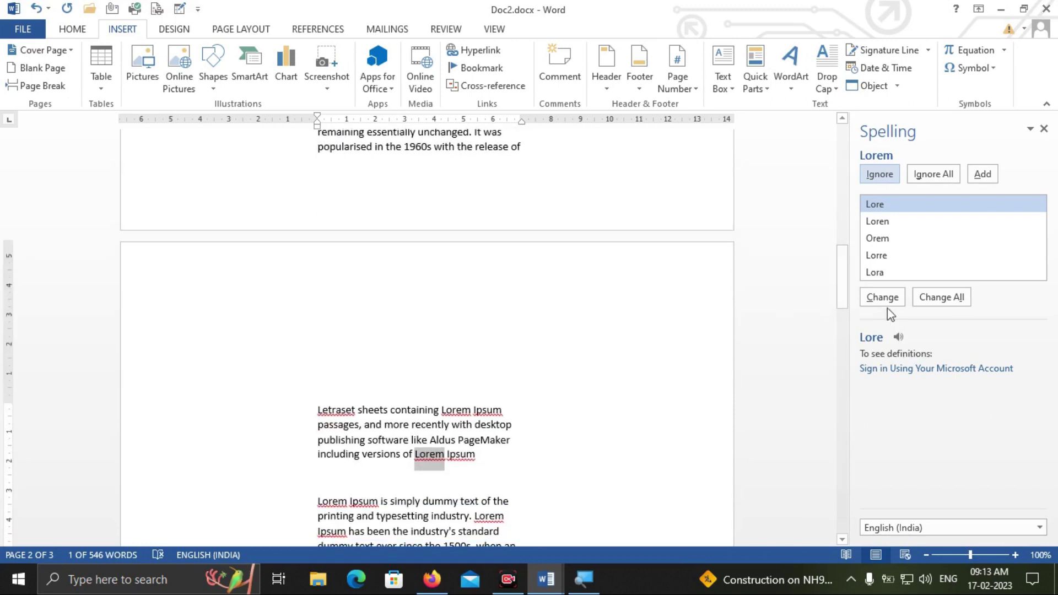
left_click(940, 299)
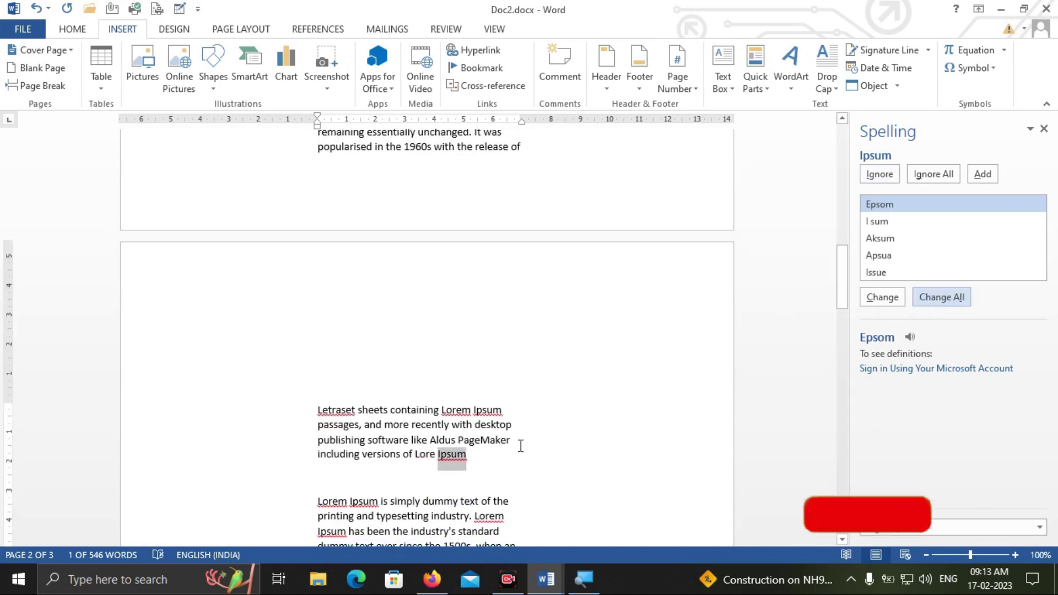
scroll(653, 302, "up", 9)
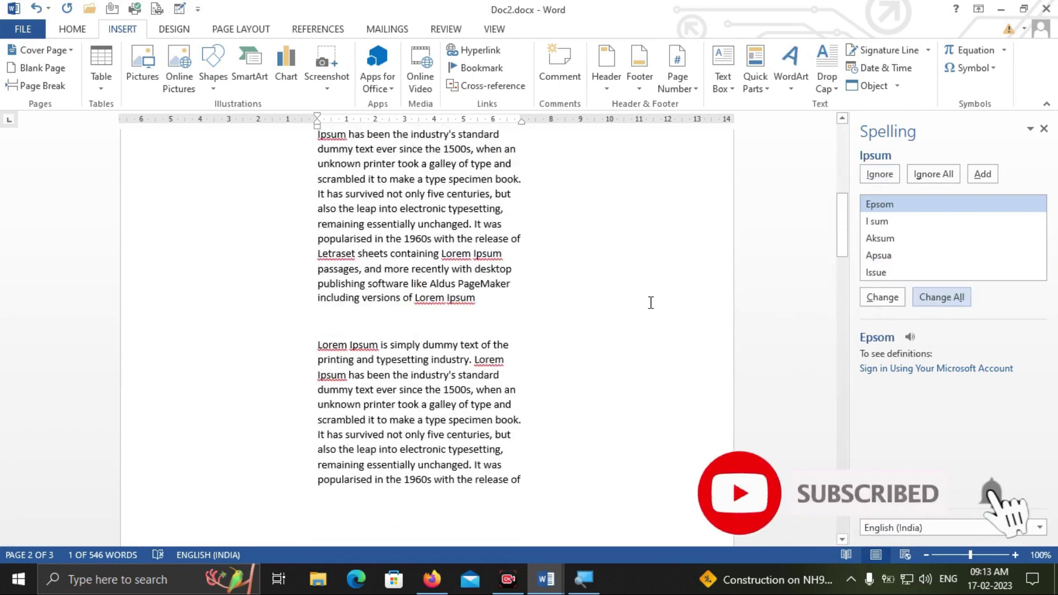
scroll(651, 302, "up", 3)
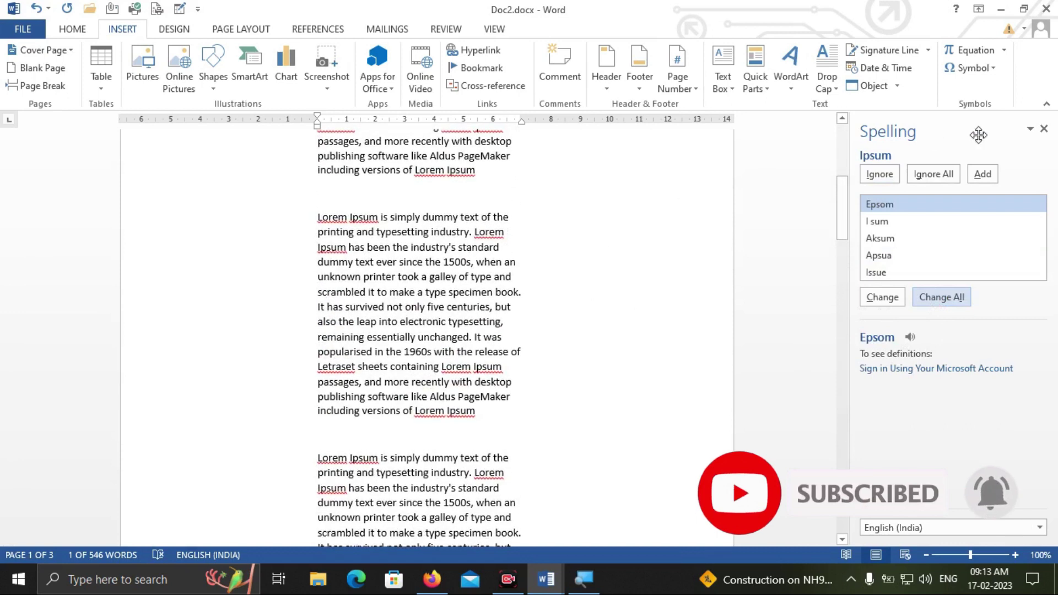
left_click(1044, 129)
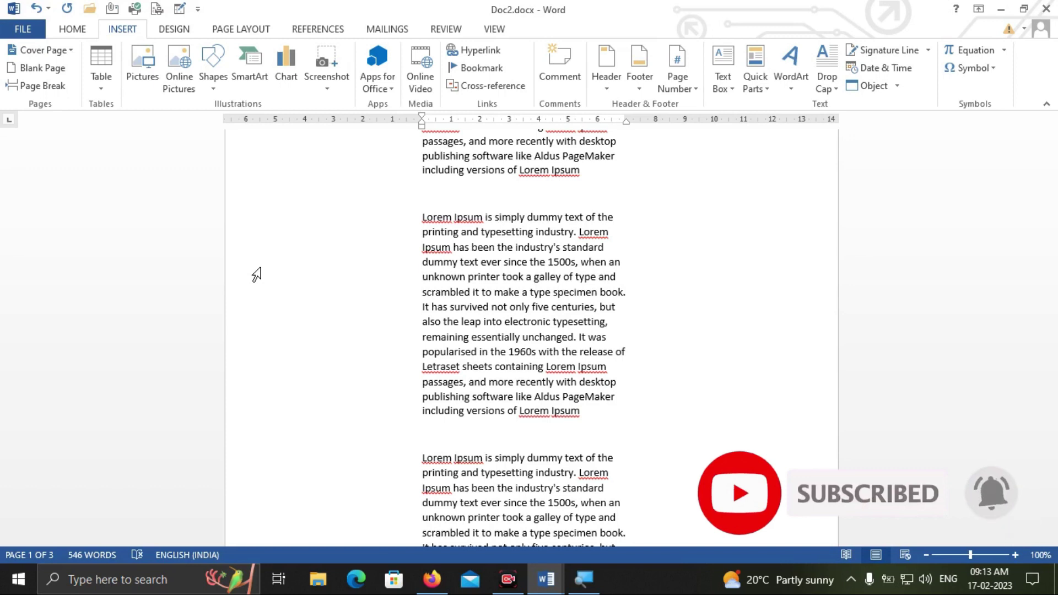
- Minimize the Word window and show the Microsoft Word Full Course playlist on YouTube in Firefox
left_click(1010, 8)
left_click(115, 25)
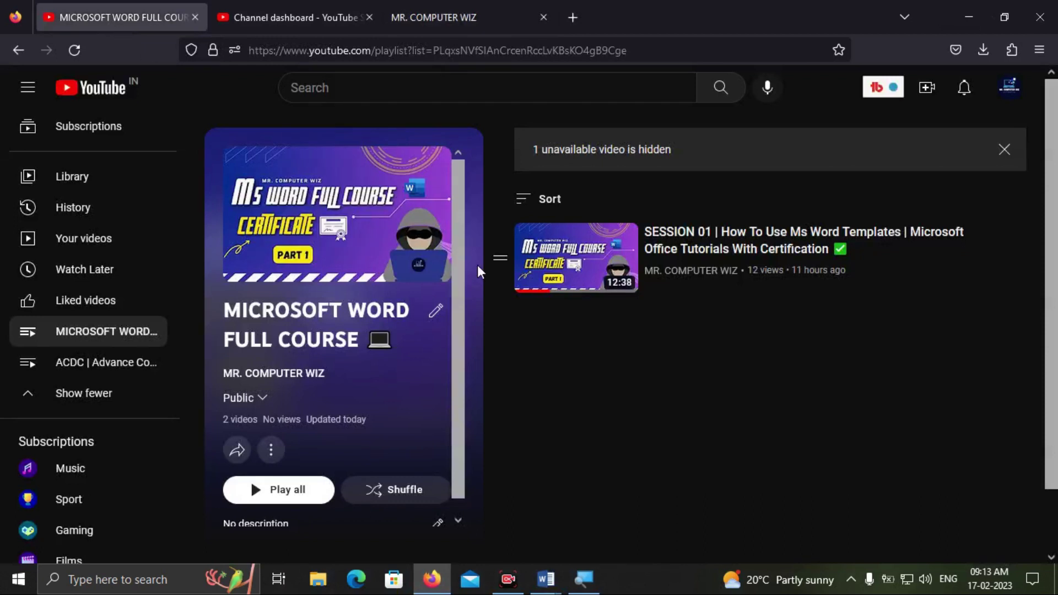